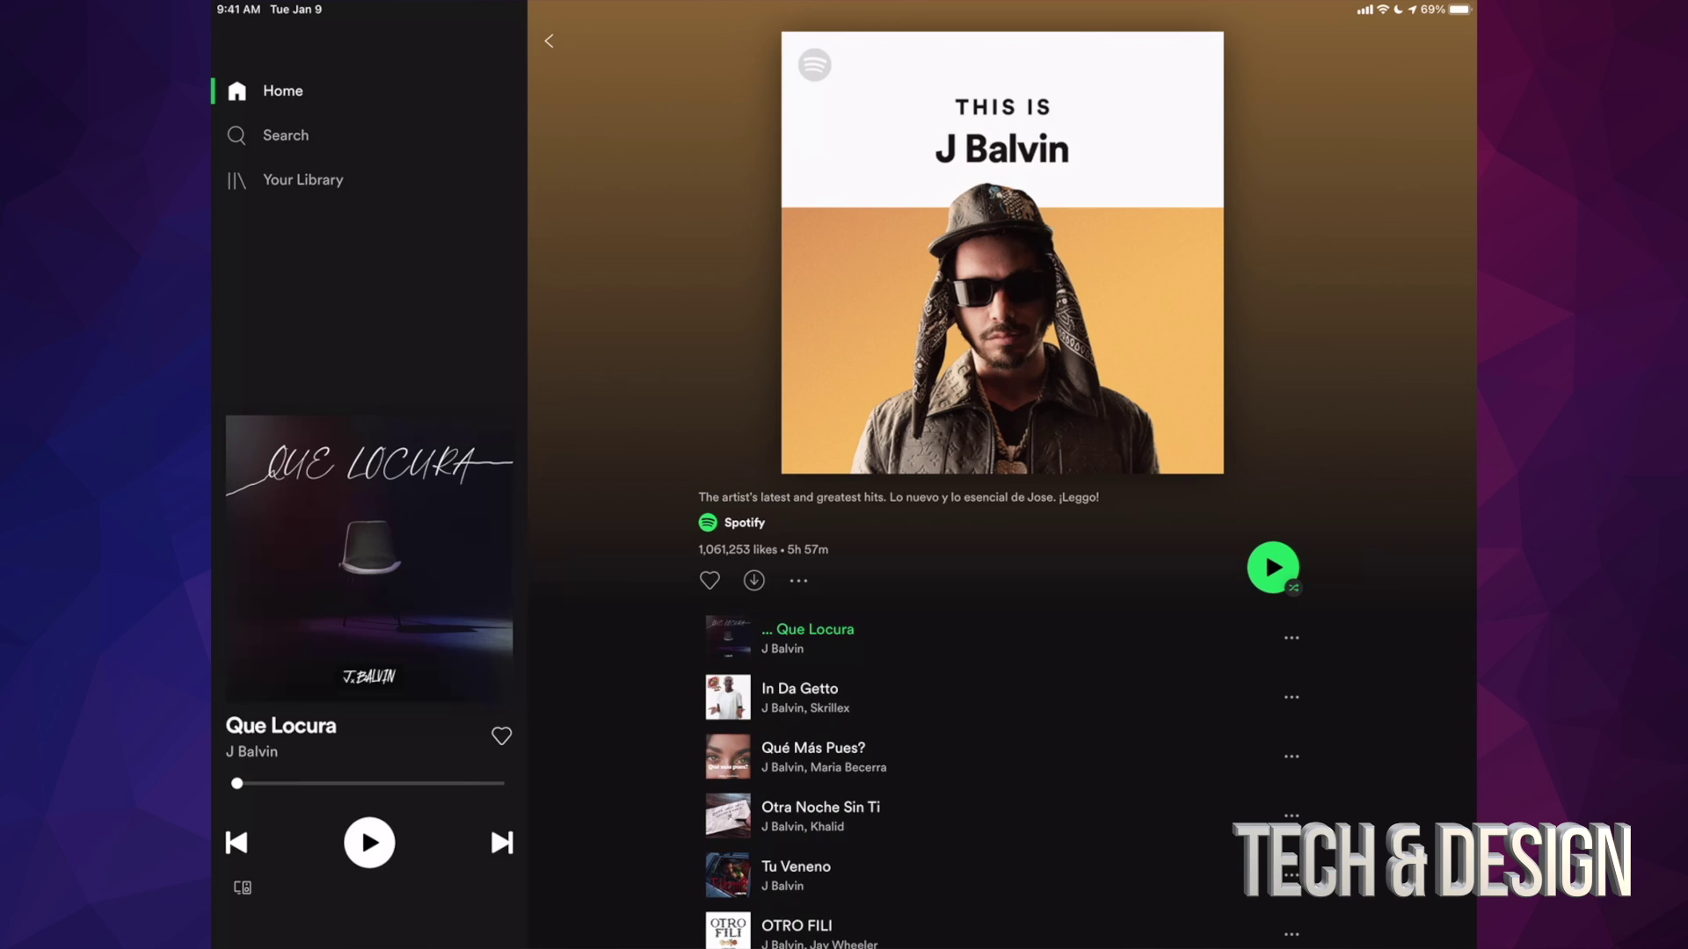
- Download the 'This Is J Balvin' playlist for offline listening from its options menu
{"action": "left_click", "coordinate": [797, 580]}
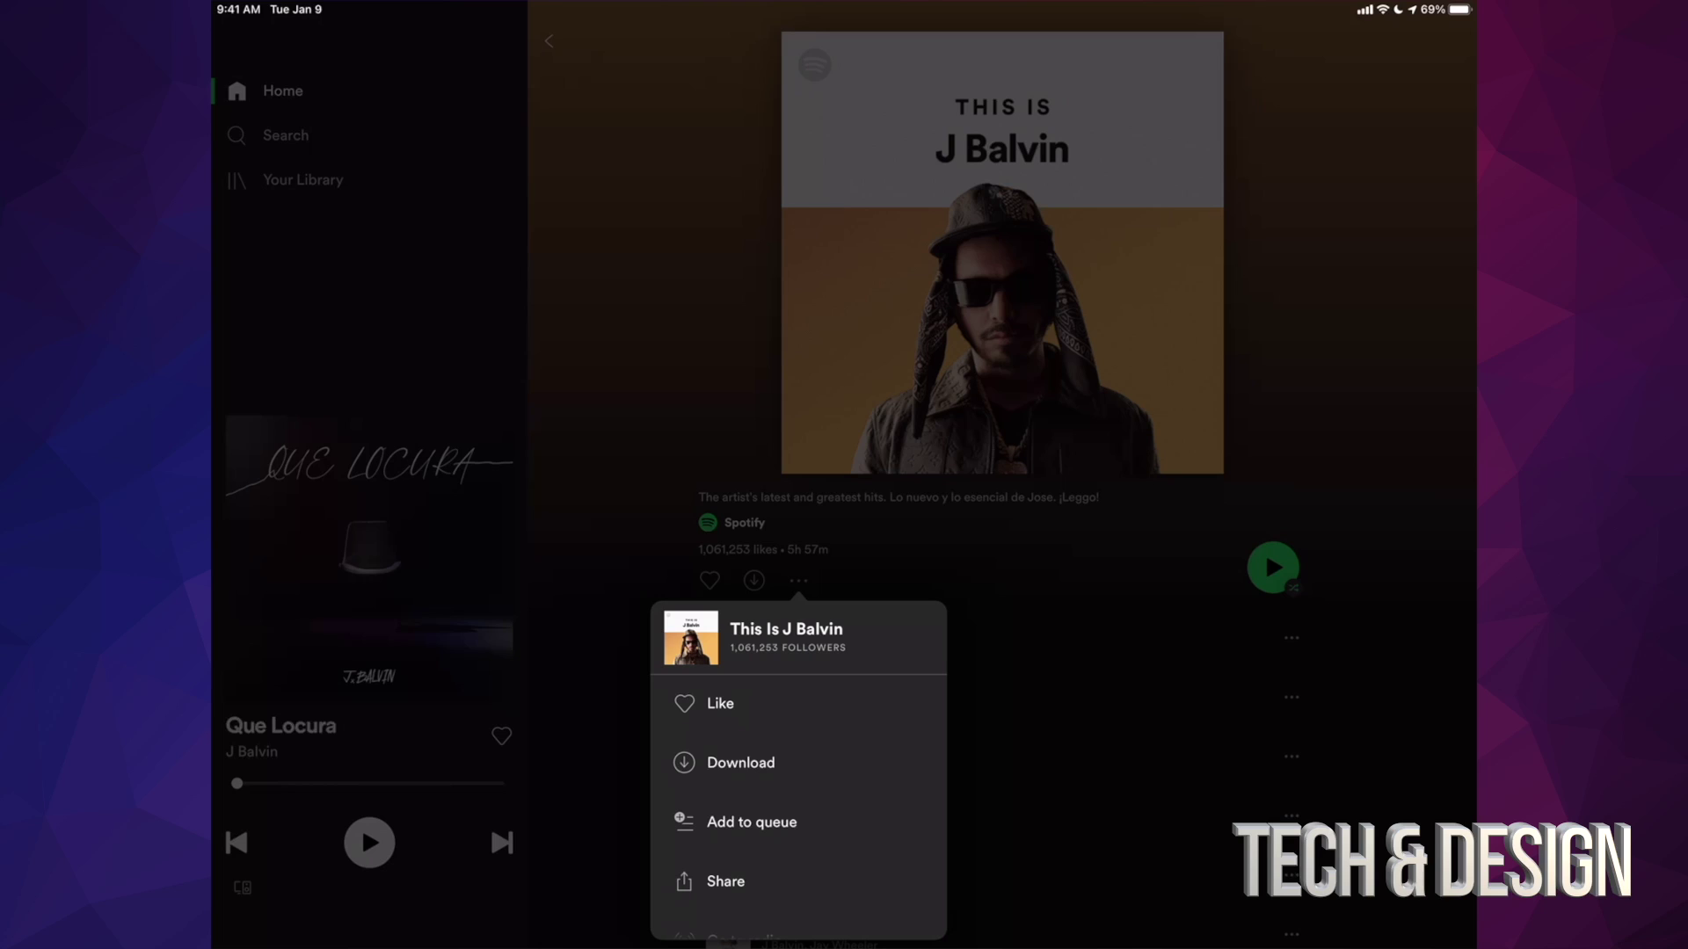
{"action": "left_click", "coordinate": [740, 762]}
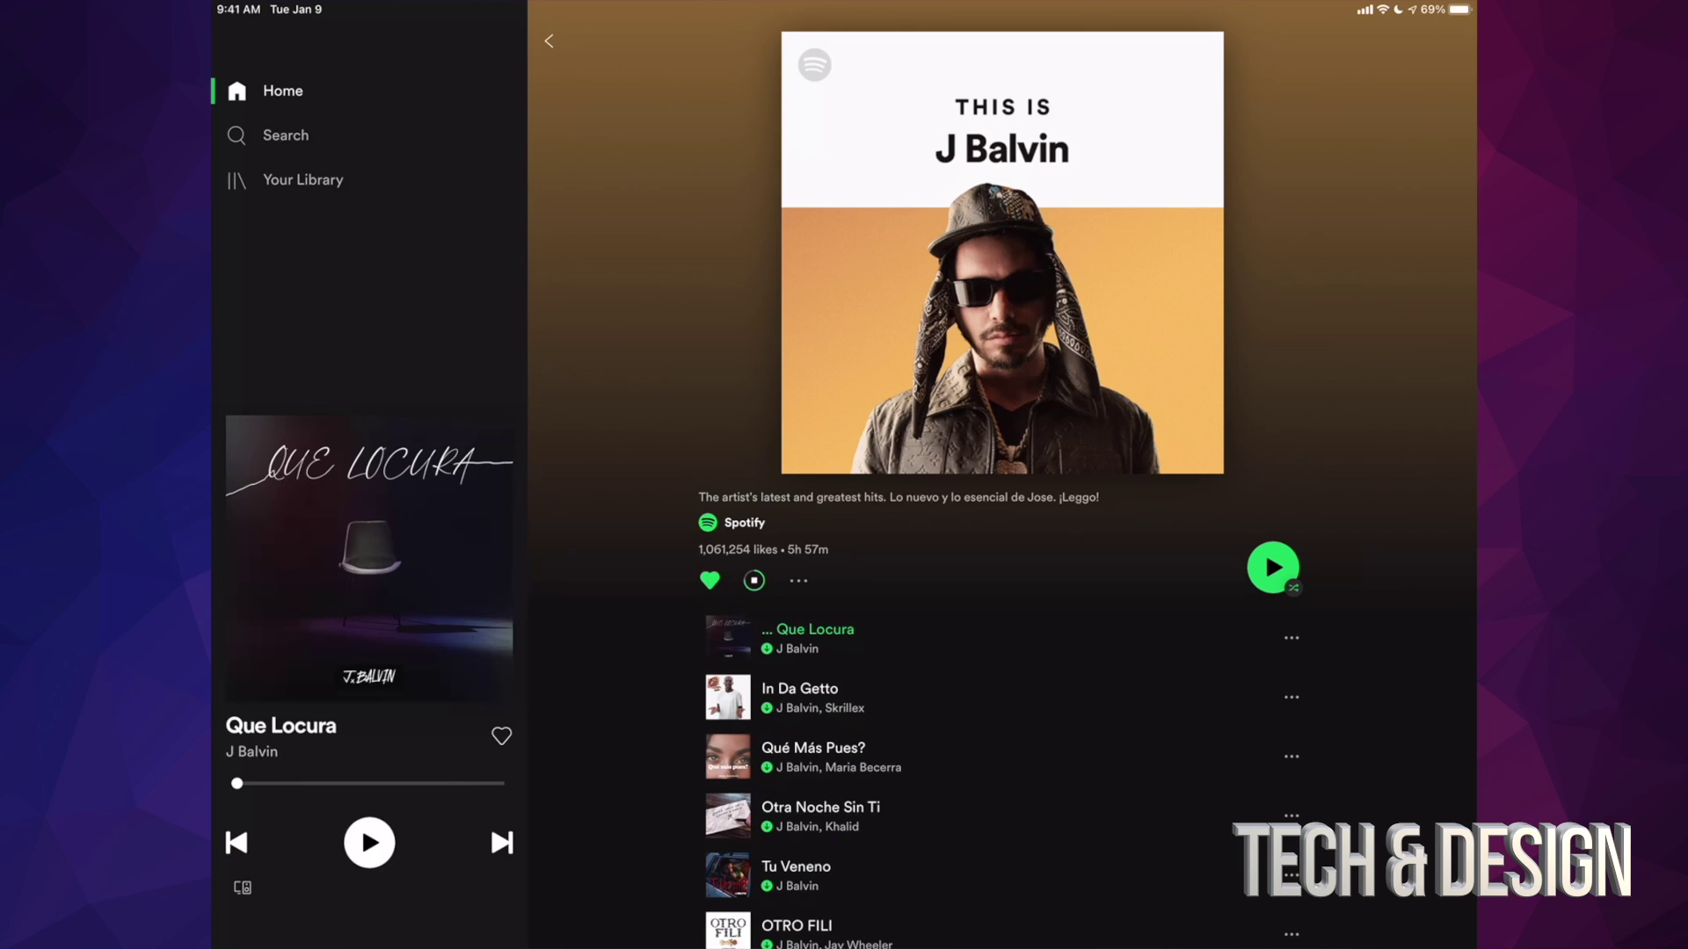
{"action": "scroll", "coordinate": [1002, 527], "scroll_direction": "down", "scroll_amount": 8}
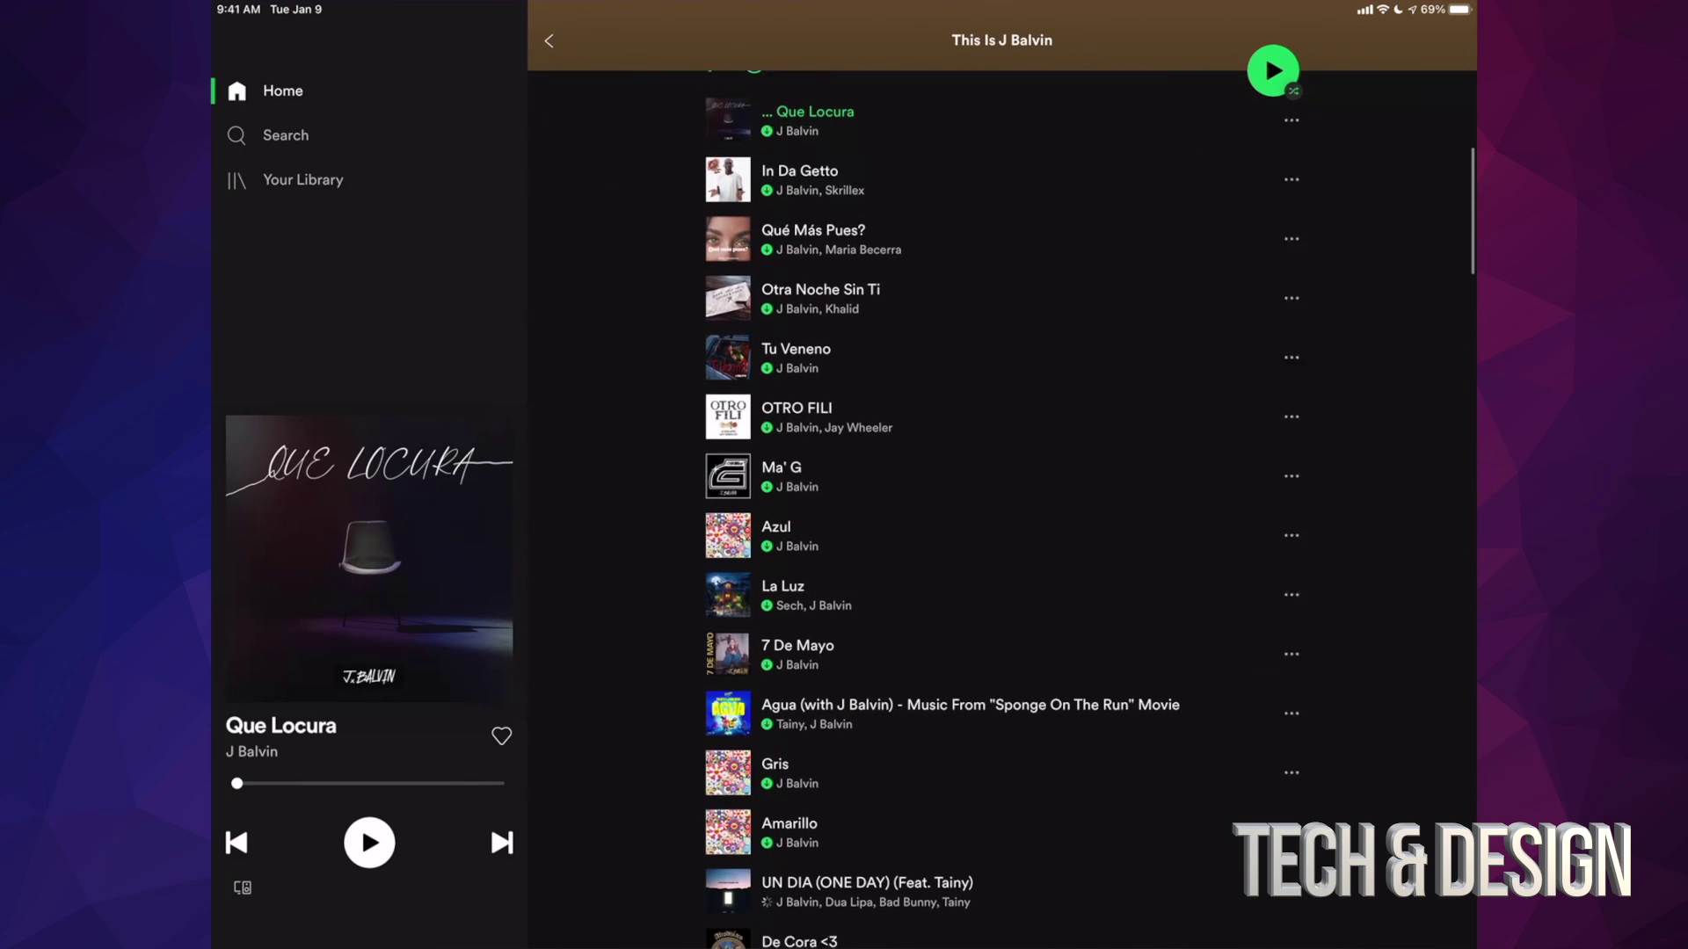
{"action": "scroll", "coordinate": [1003, 528], "scroll_direction": "down", "scroll_amount": 6}
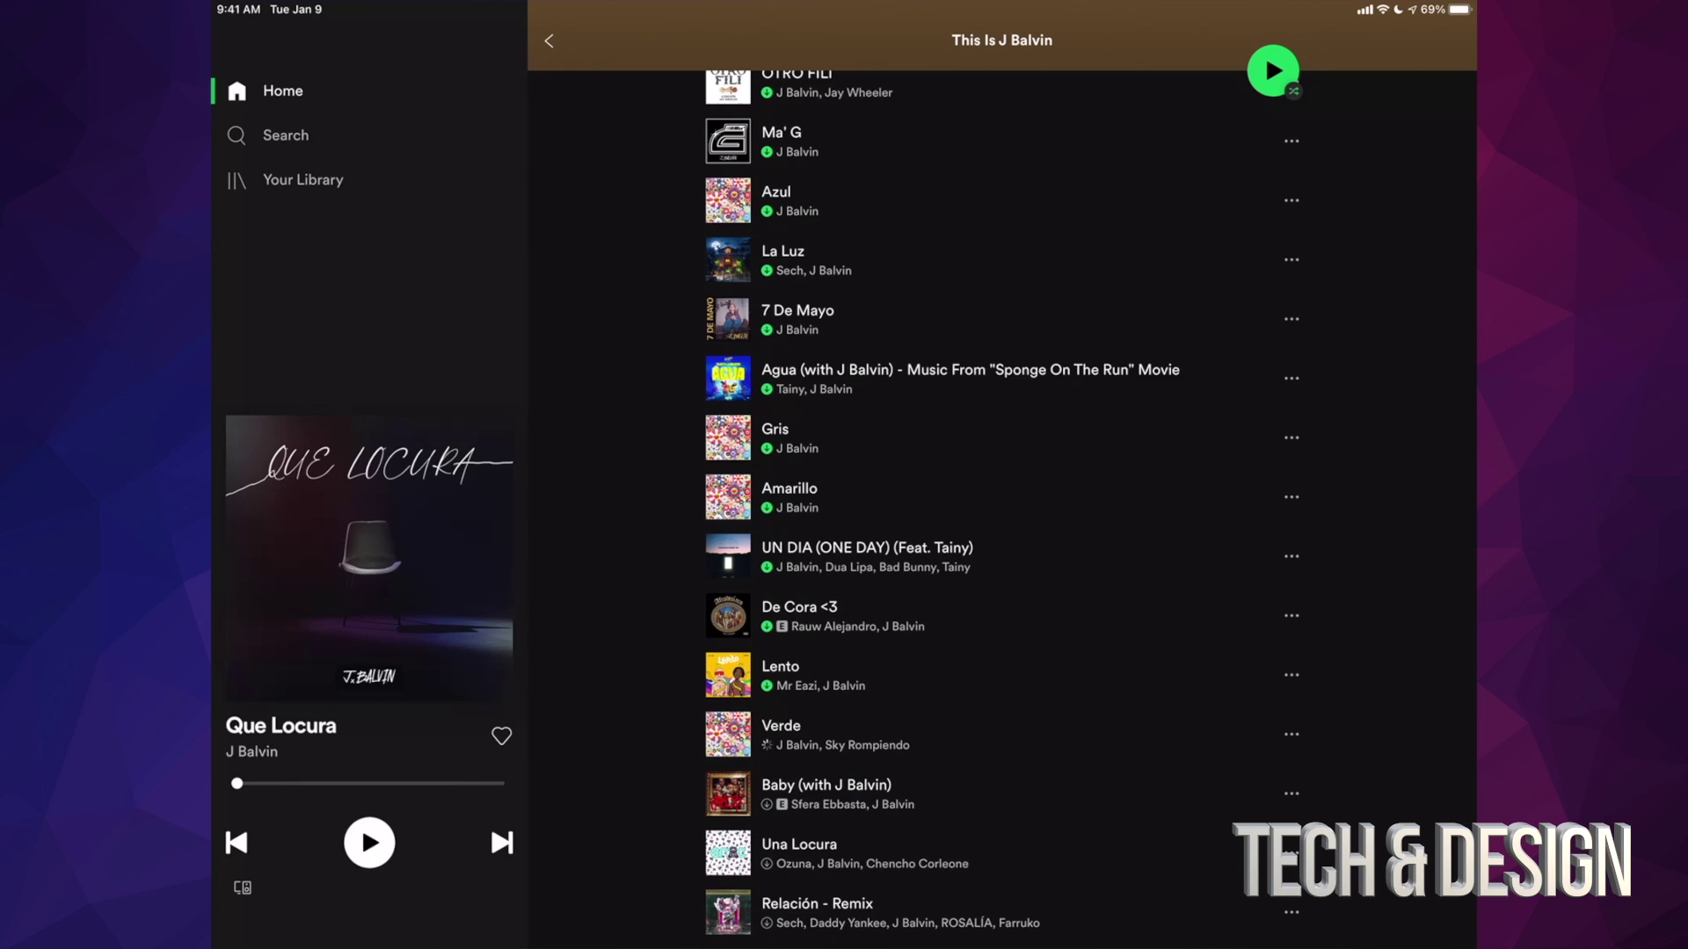
{"action": "scroll", "coordinate": [1003, 528], "scroll_direction": "down", "scroll_amount": 10}
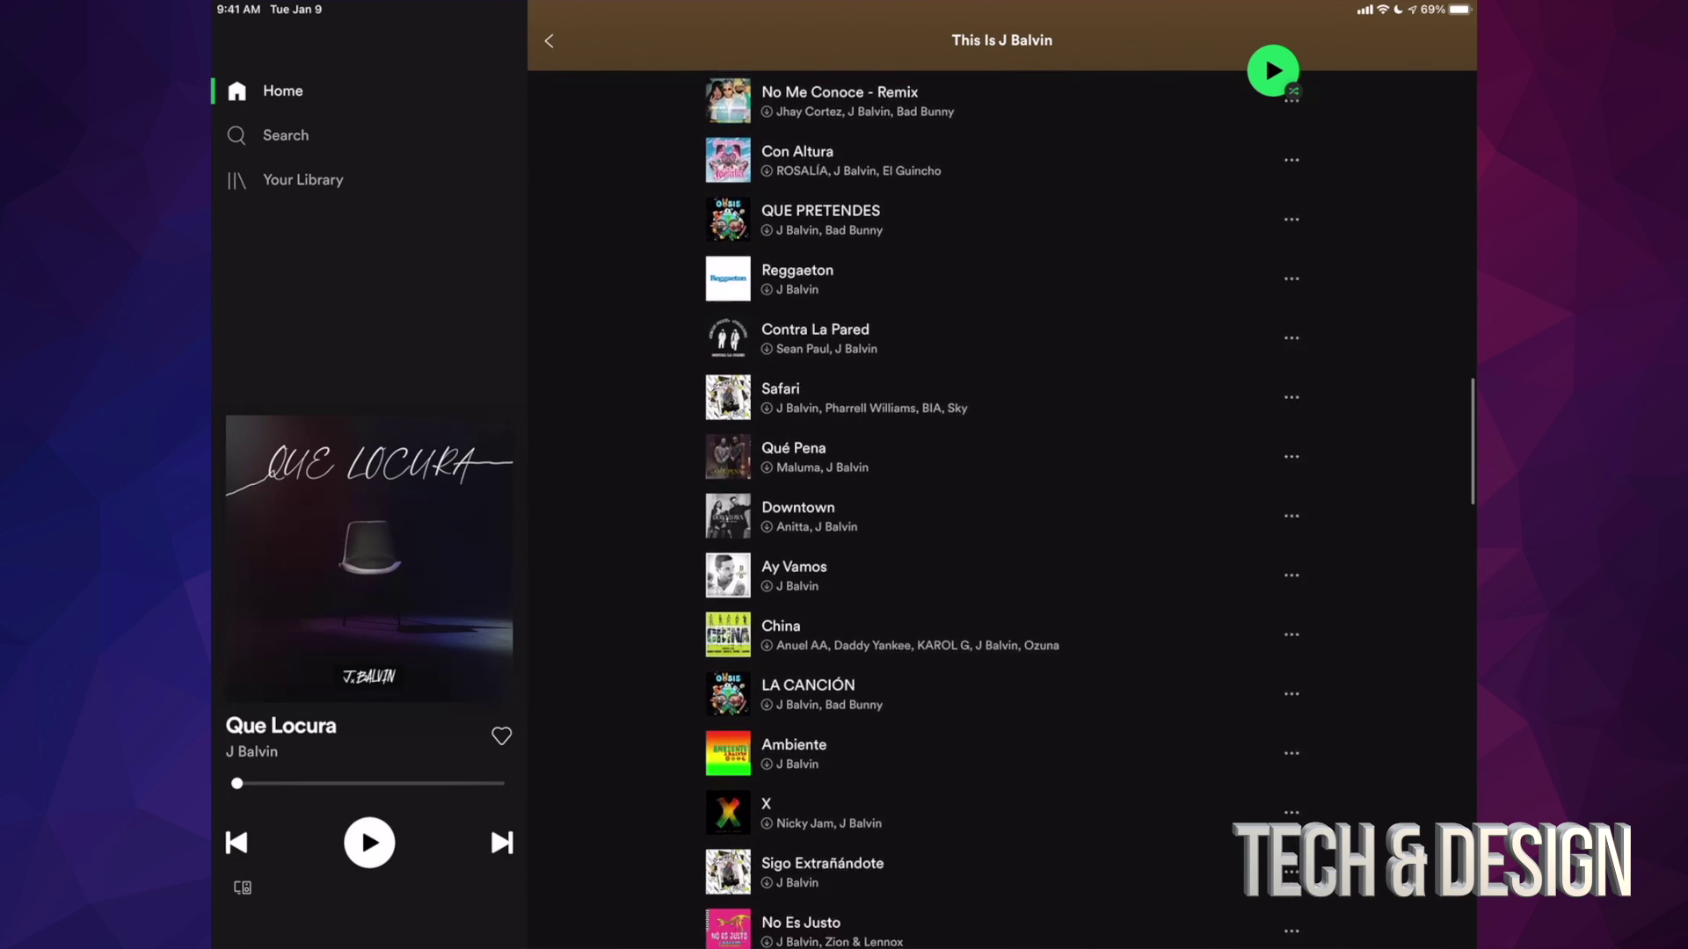
{"action": "scroll", "coordinate": [1003, 527], "scroll_direction": "down", "scroll_amount": 3}
{"action": "scroll", "coordinate": [1002, 529], "scroll_direction": "up", "scroll_amount": 10}
{"action": "scroll", "coordinate": [1002, 528], "scroll_direction": "up", "scroll_amount": 8}
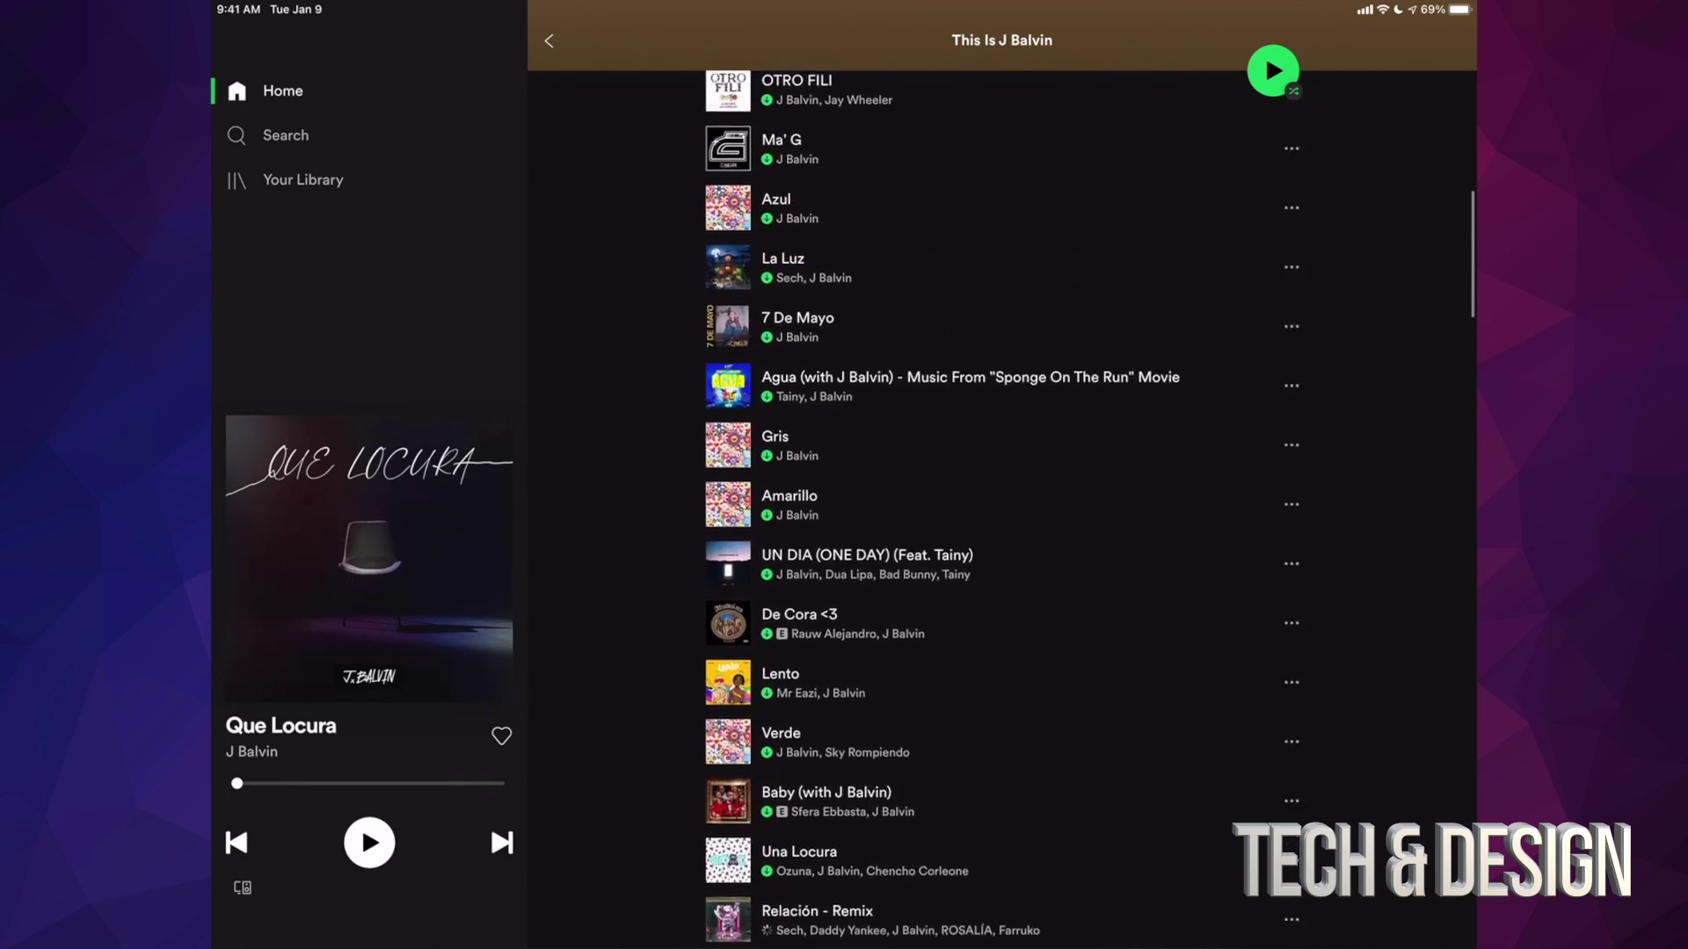
{"action": "scroll", "coordinate": [1002, 527], "scroll_direction": "up", "scroll_amount": 10}
{"action": "scroll", "coordinate": [1002, 528], "scroll_direction": "up", "scroll_amount": 8}
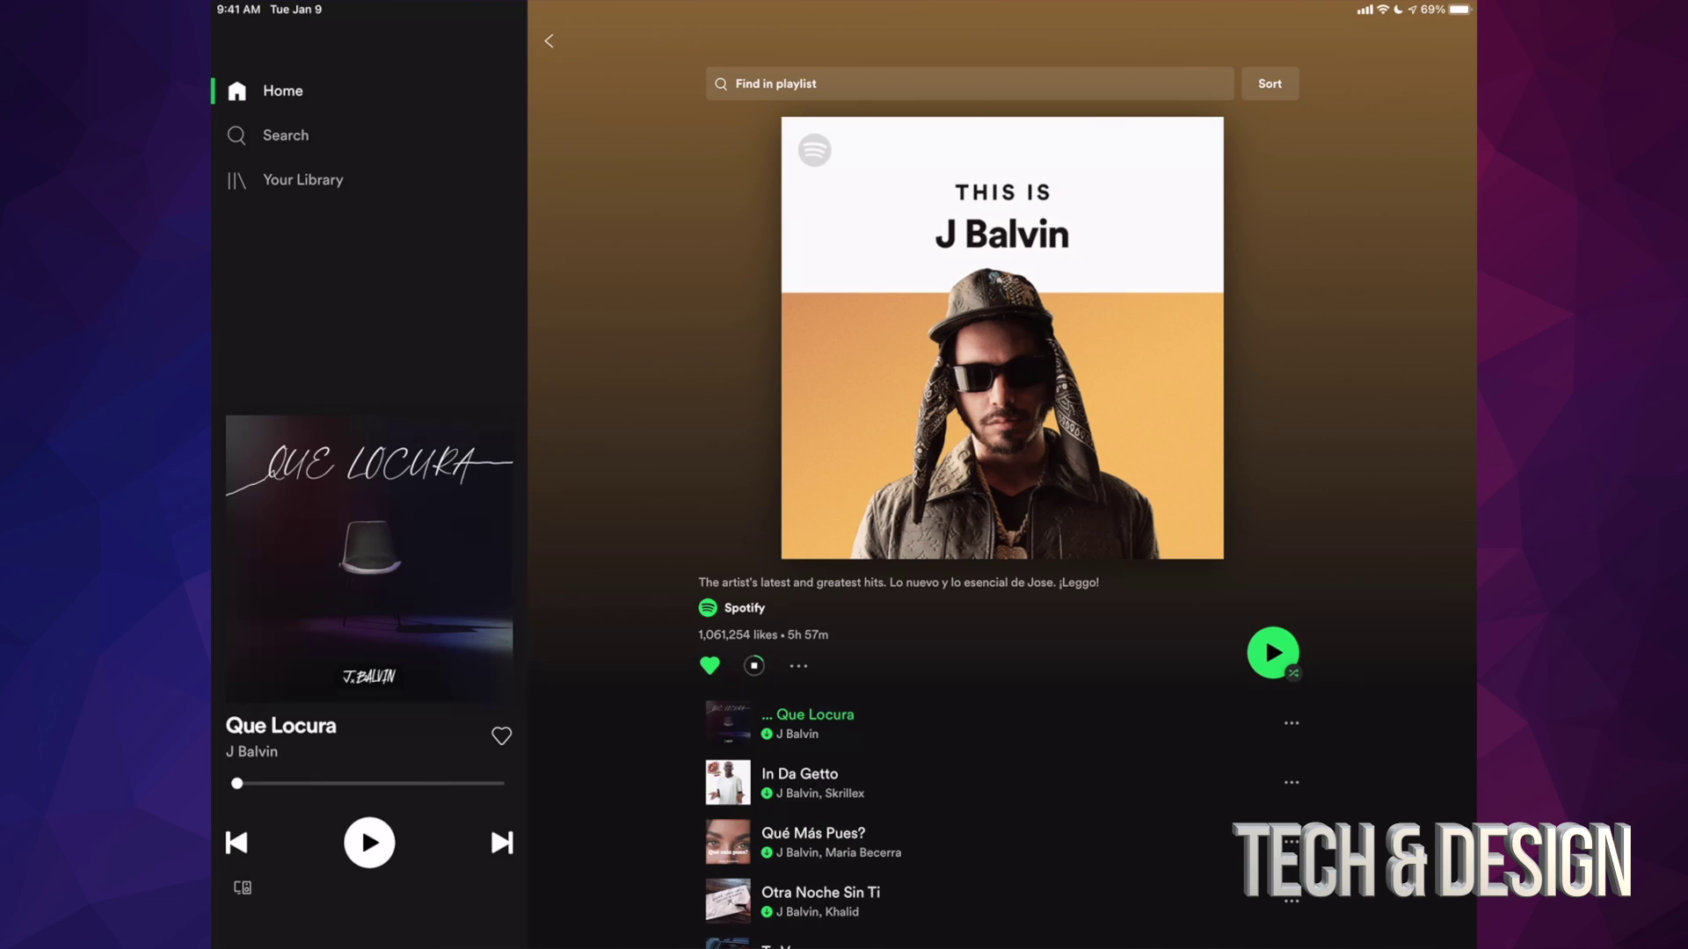
{"action": "left_click", "coordinate": [798, 666]}
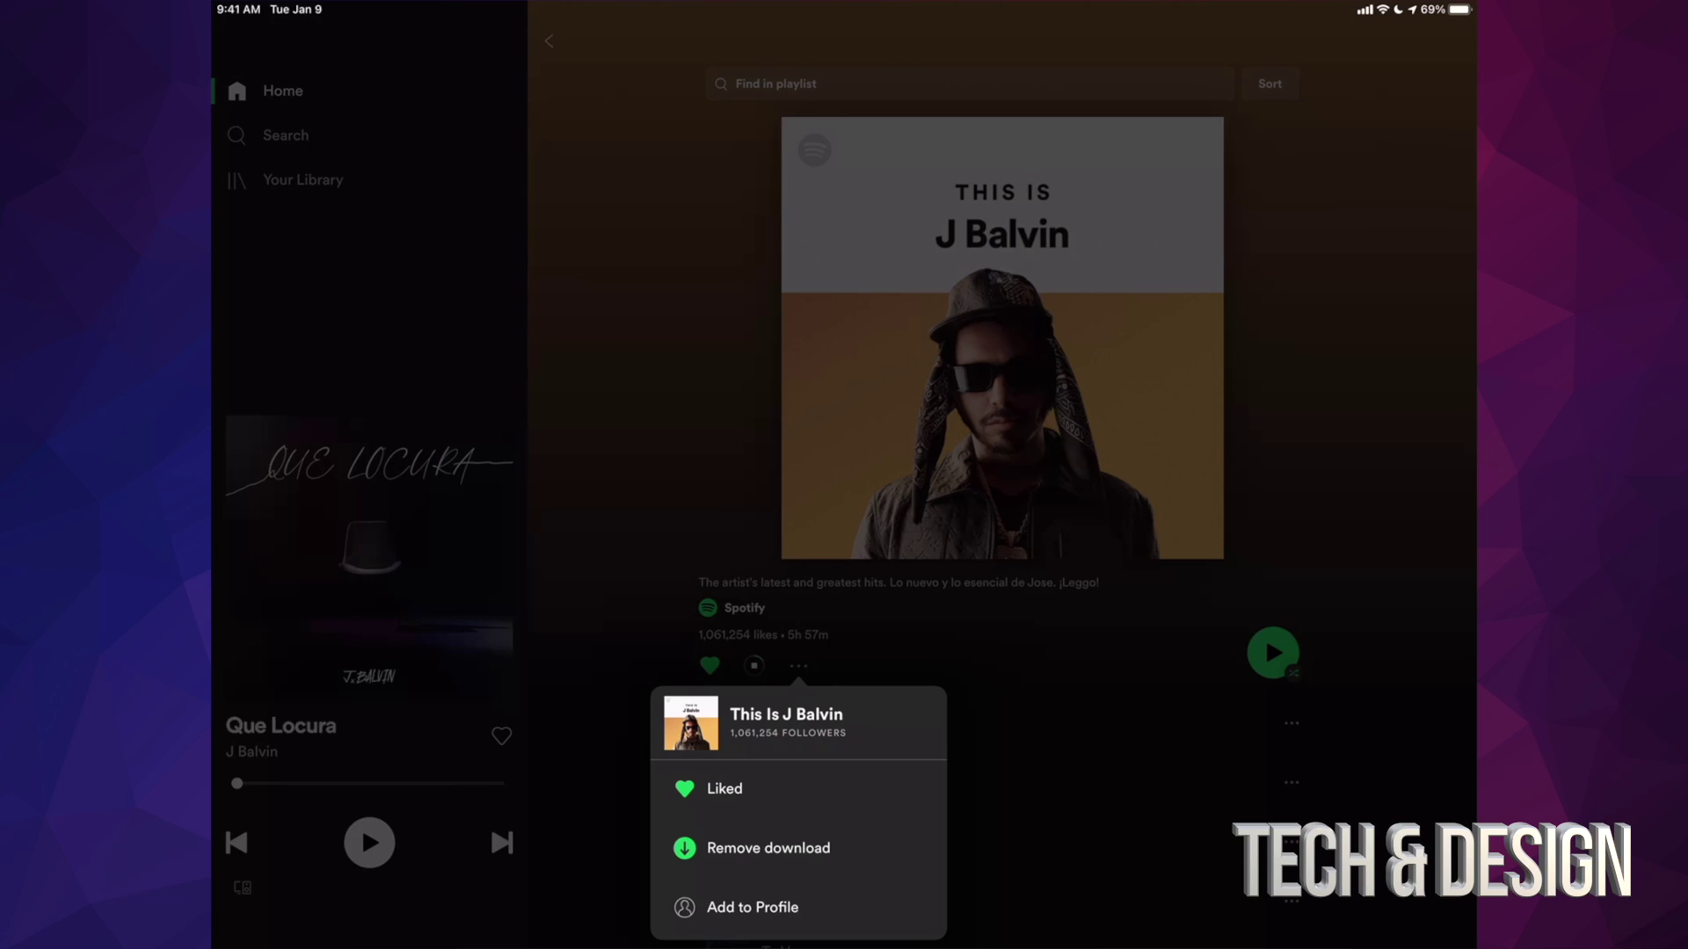
{"action": "left_click", "coordinate": [1003, 396]}
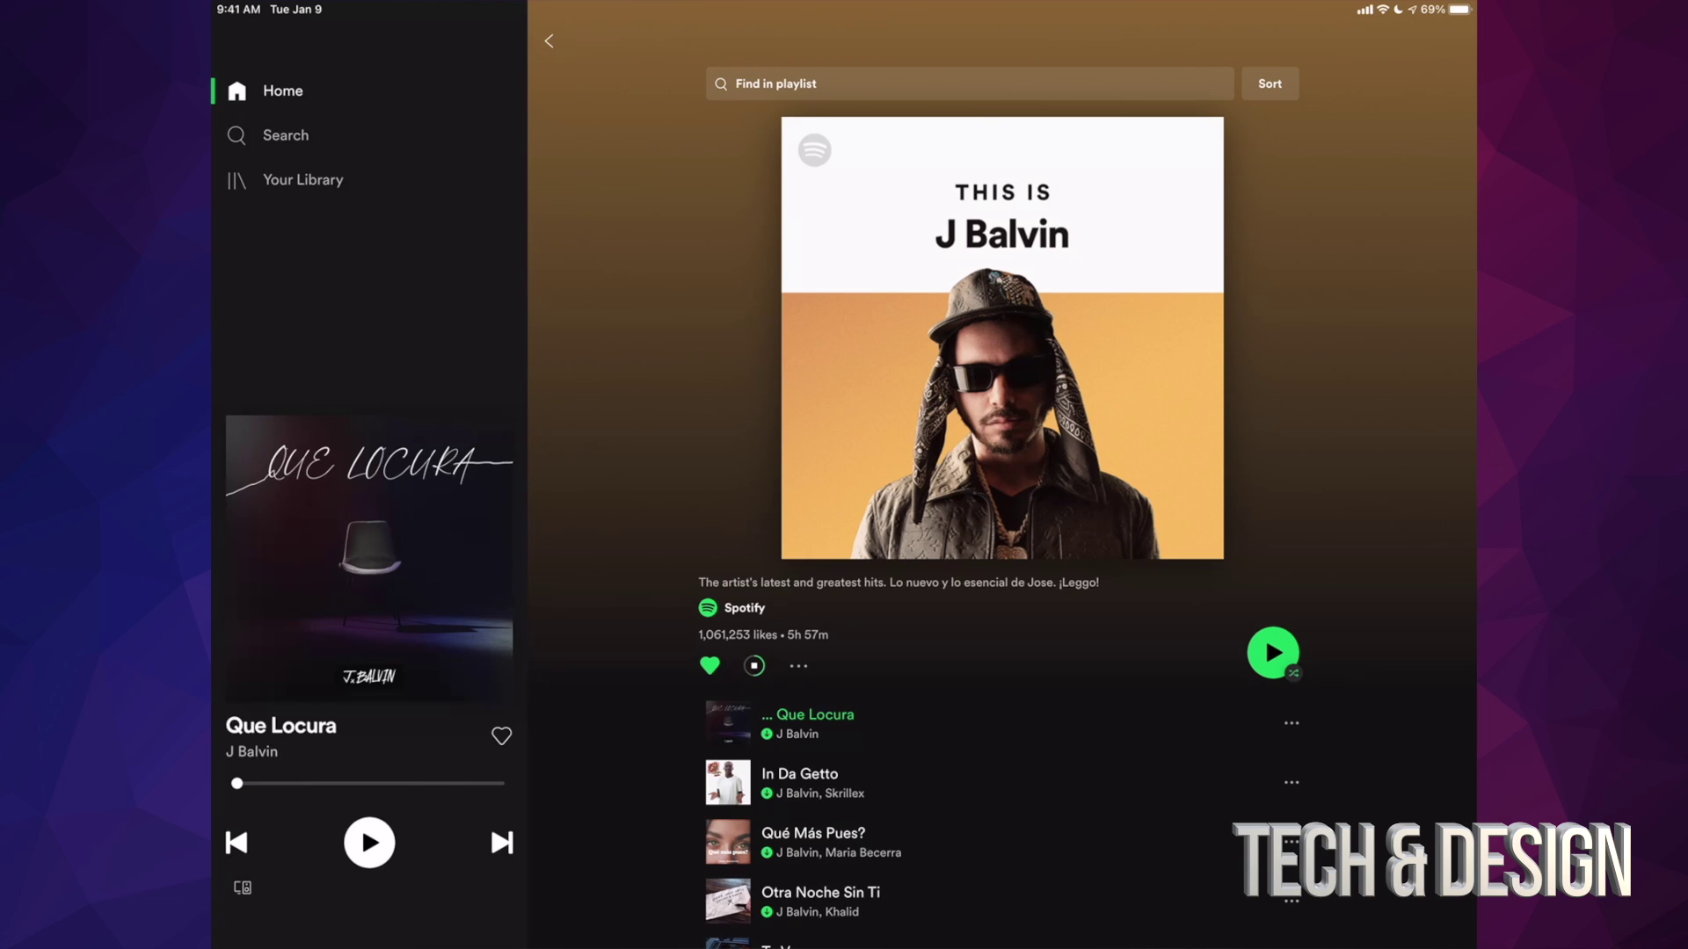
{"action": "scroll", "coordinate": [1002, 529], "scroll_direction": "down", "scroll_amount": 15}
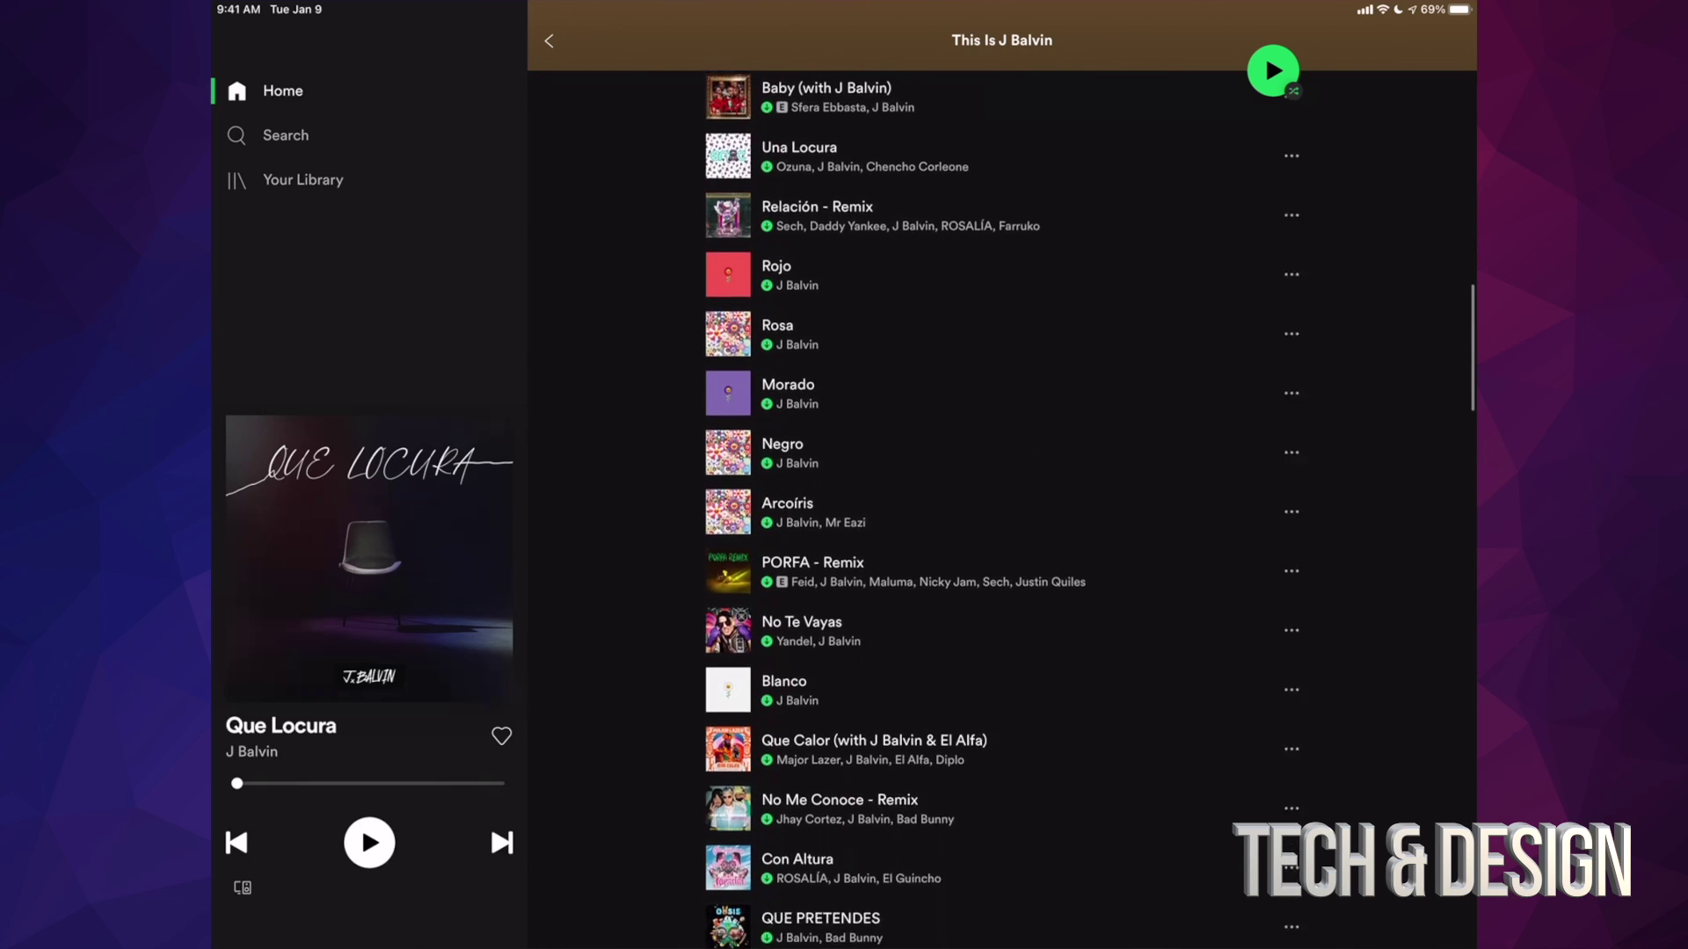
{"action": "scroll", "coordinate": [1002, 528], "scroll_direction": "down", "scroll_amount": 15}
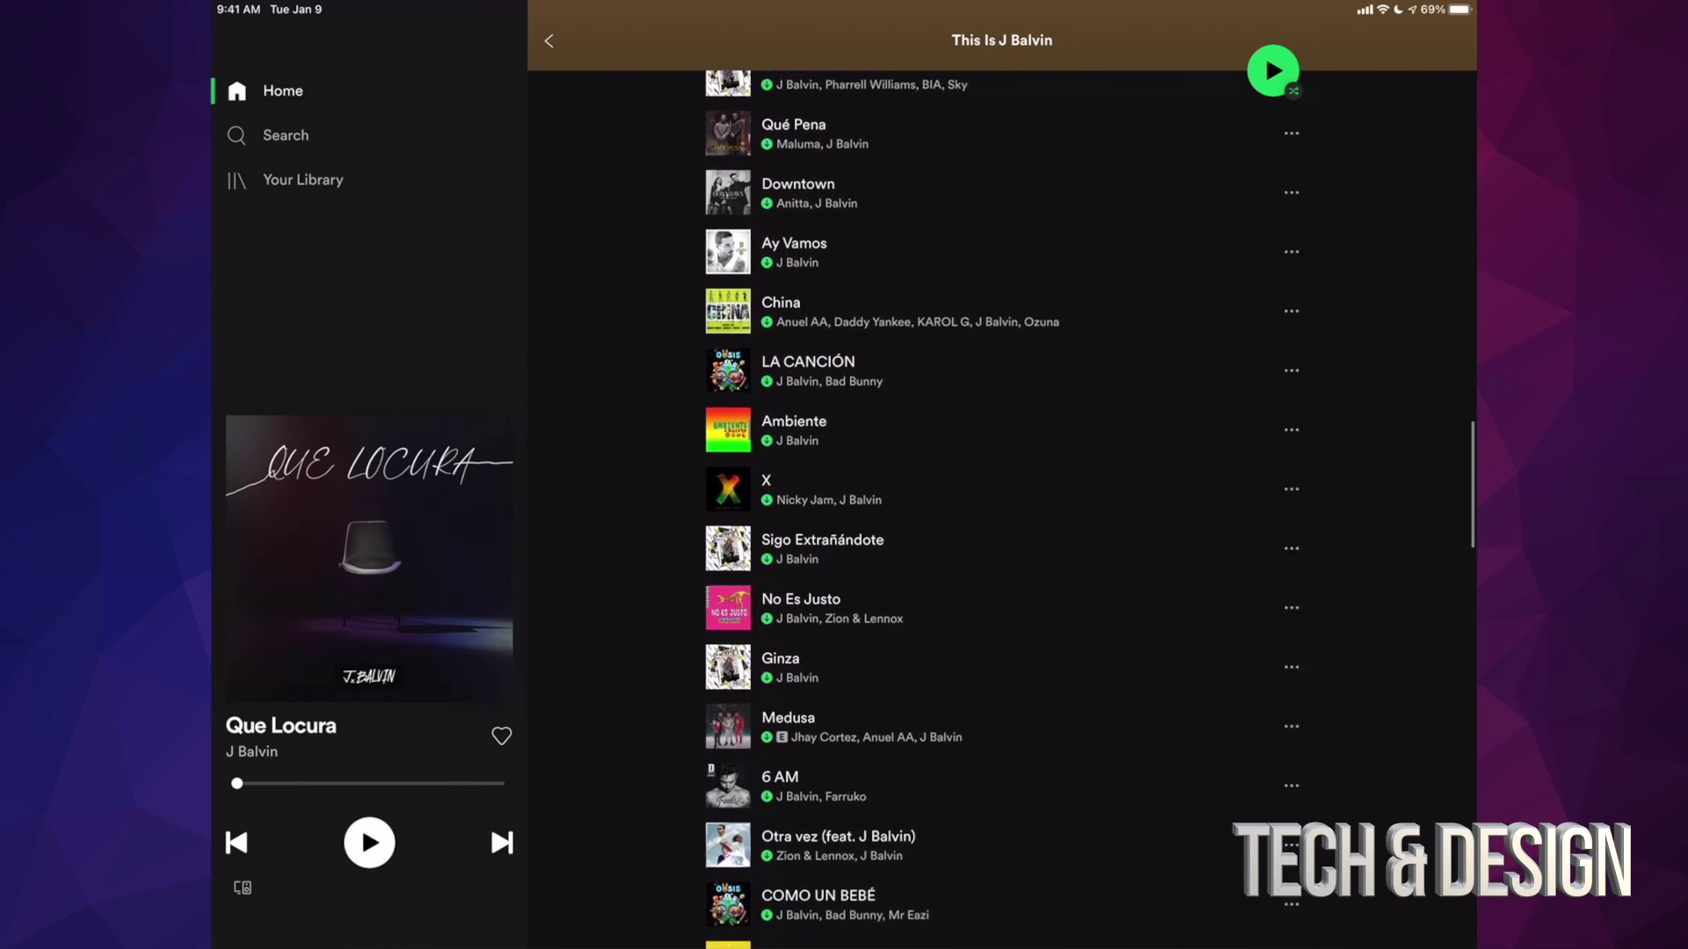
{"action": "scroll", "coordinate": [1003, 528], "scroll_direction": "down", "scroll_amount": 15}
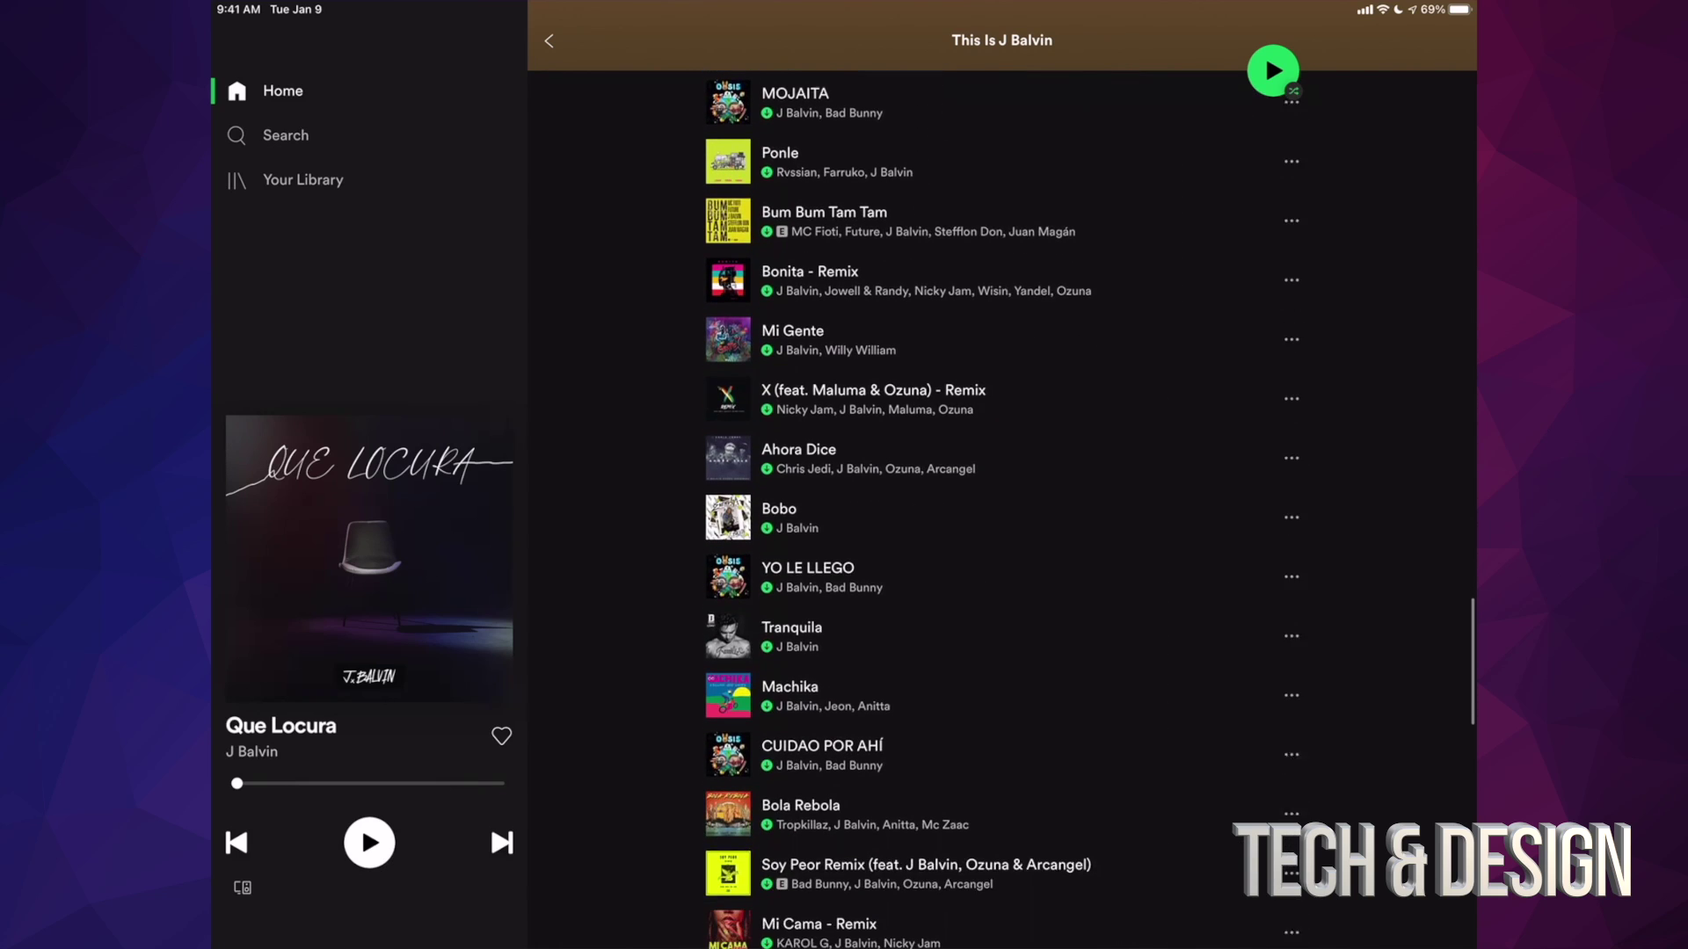
{"action": "scroll", "coordinate": [1002, 527], "scroll_direction": "down", "scroll_amount": 12}
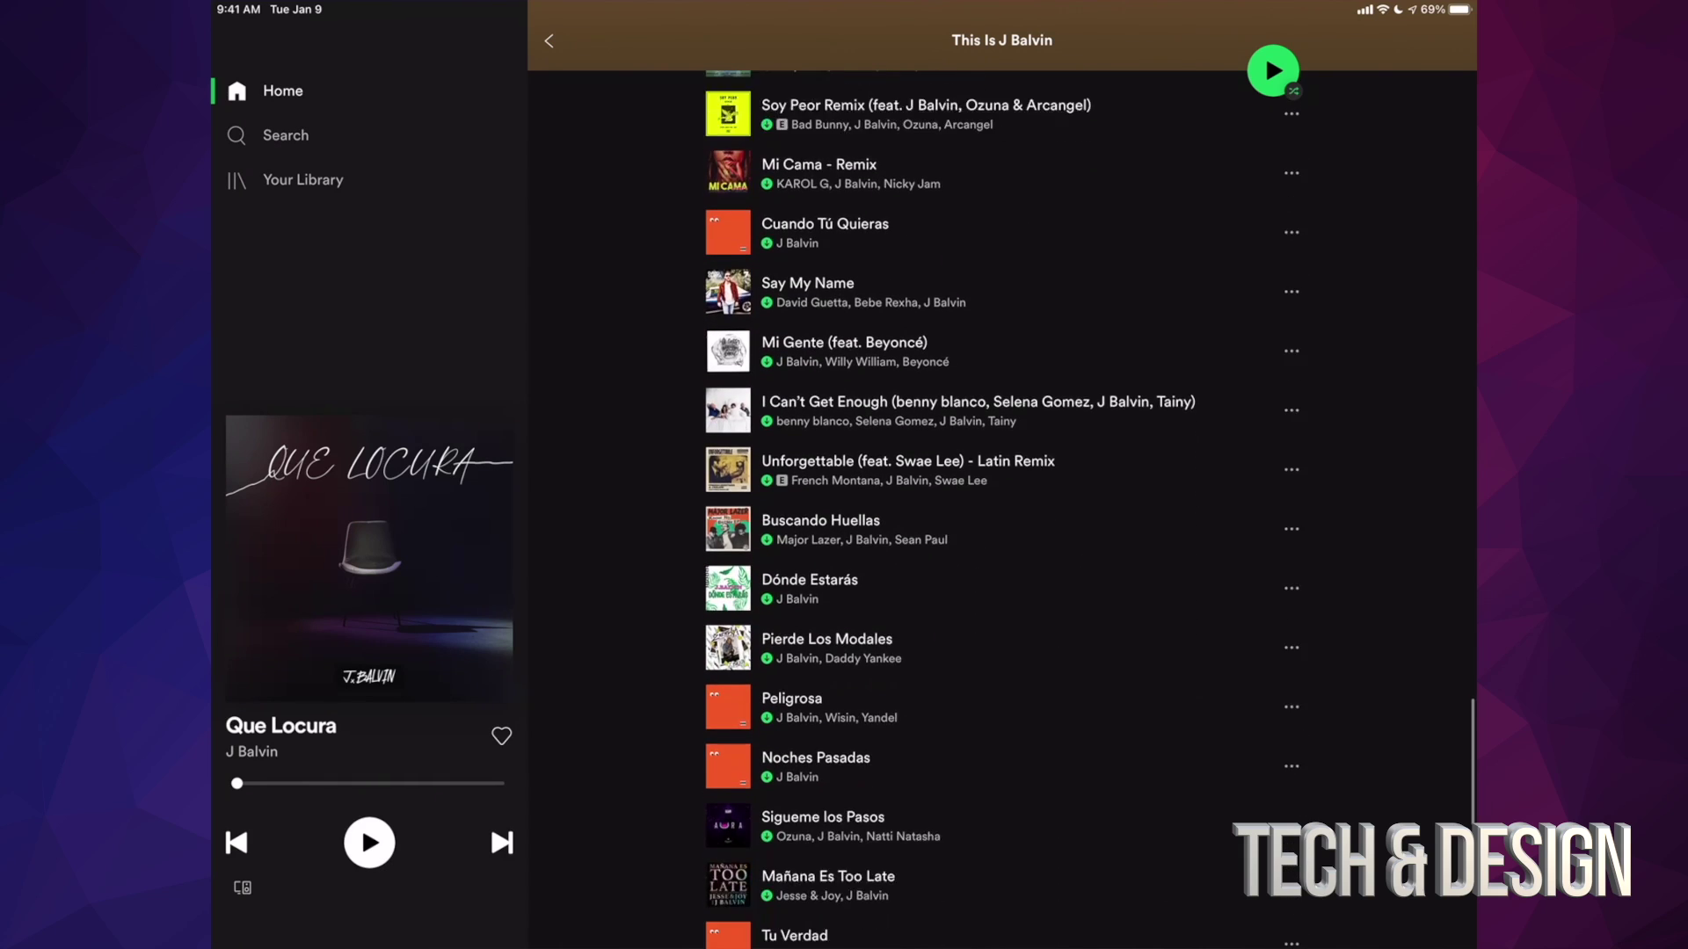
{"action": "scroll", "coordinate": [1002, 527], "scroll_direction": "down", "scroll_amount": 4}
{"action": "scroll", "coordinate": [1003, 529], "scroll_direction": "down", "scroll_amount": 3}
{"action": "scroll", "coordinate": [1002, 528], "scroll_direction": "down", "scroll_amount": 4}
{"action": "scroll", "coordinate": [1002, 527], "scroll_direction": "down", "scroll_amount": 2}
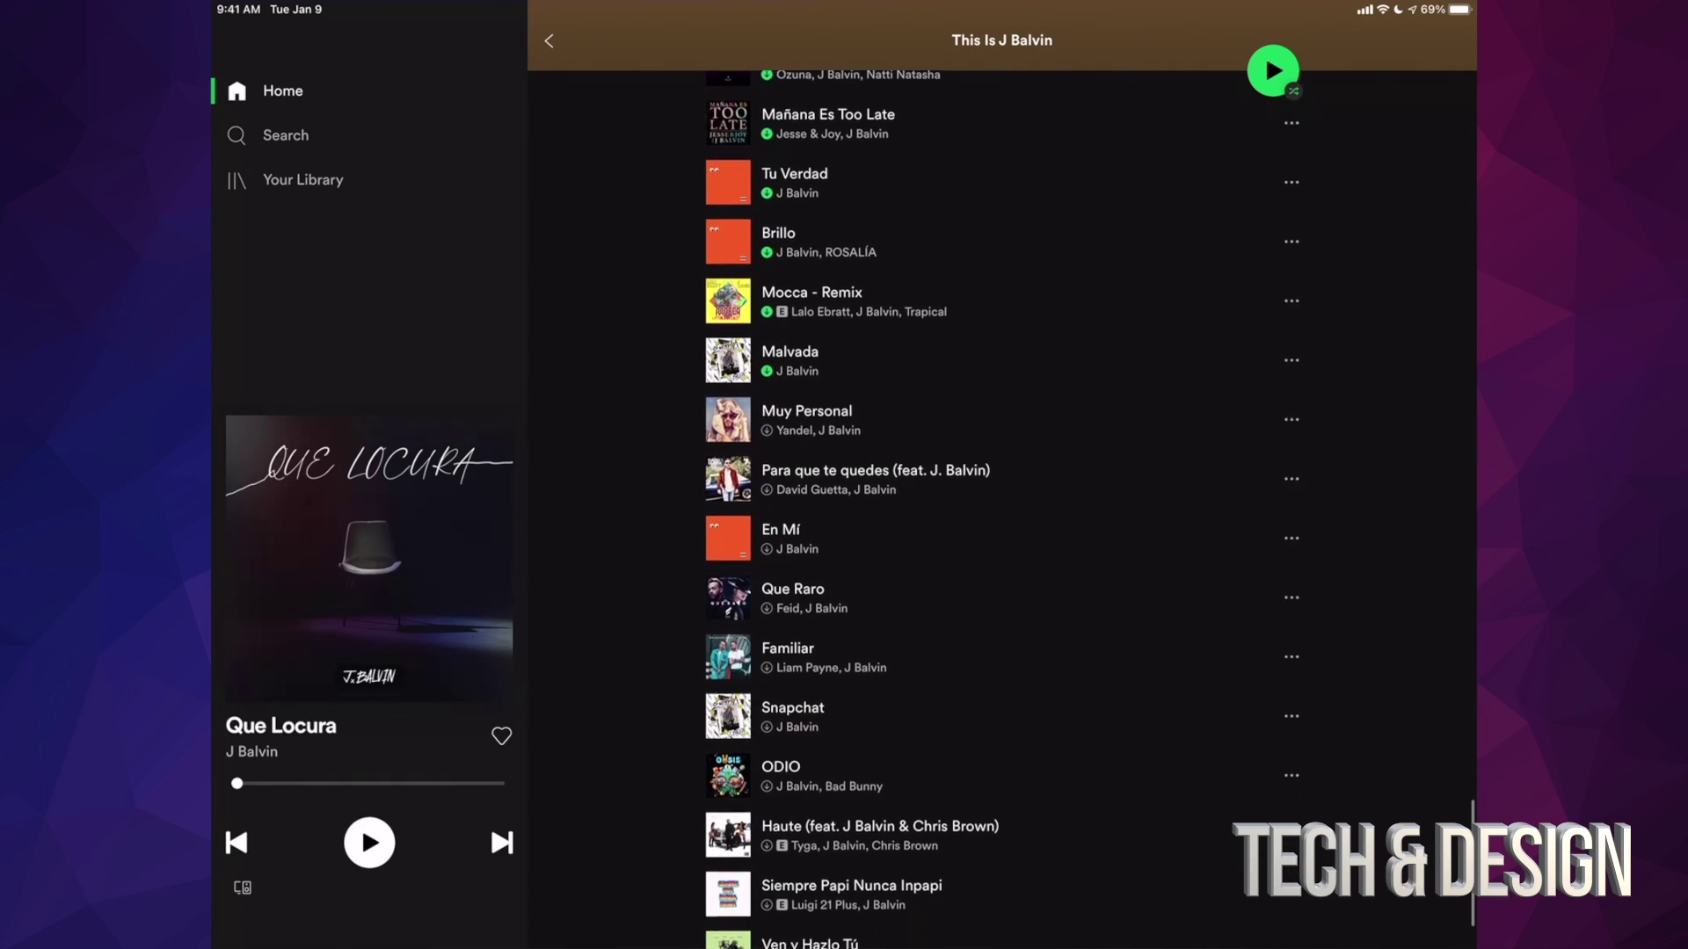
{"action": "scroll", "coordinate": [1002, 528], "scroll_direction": "up", "scroll_amount": 3}
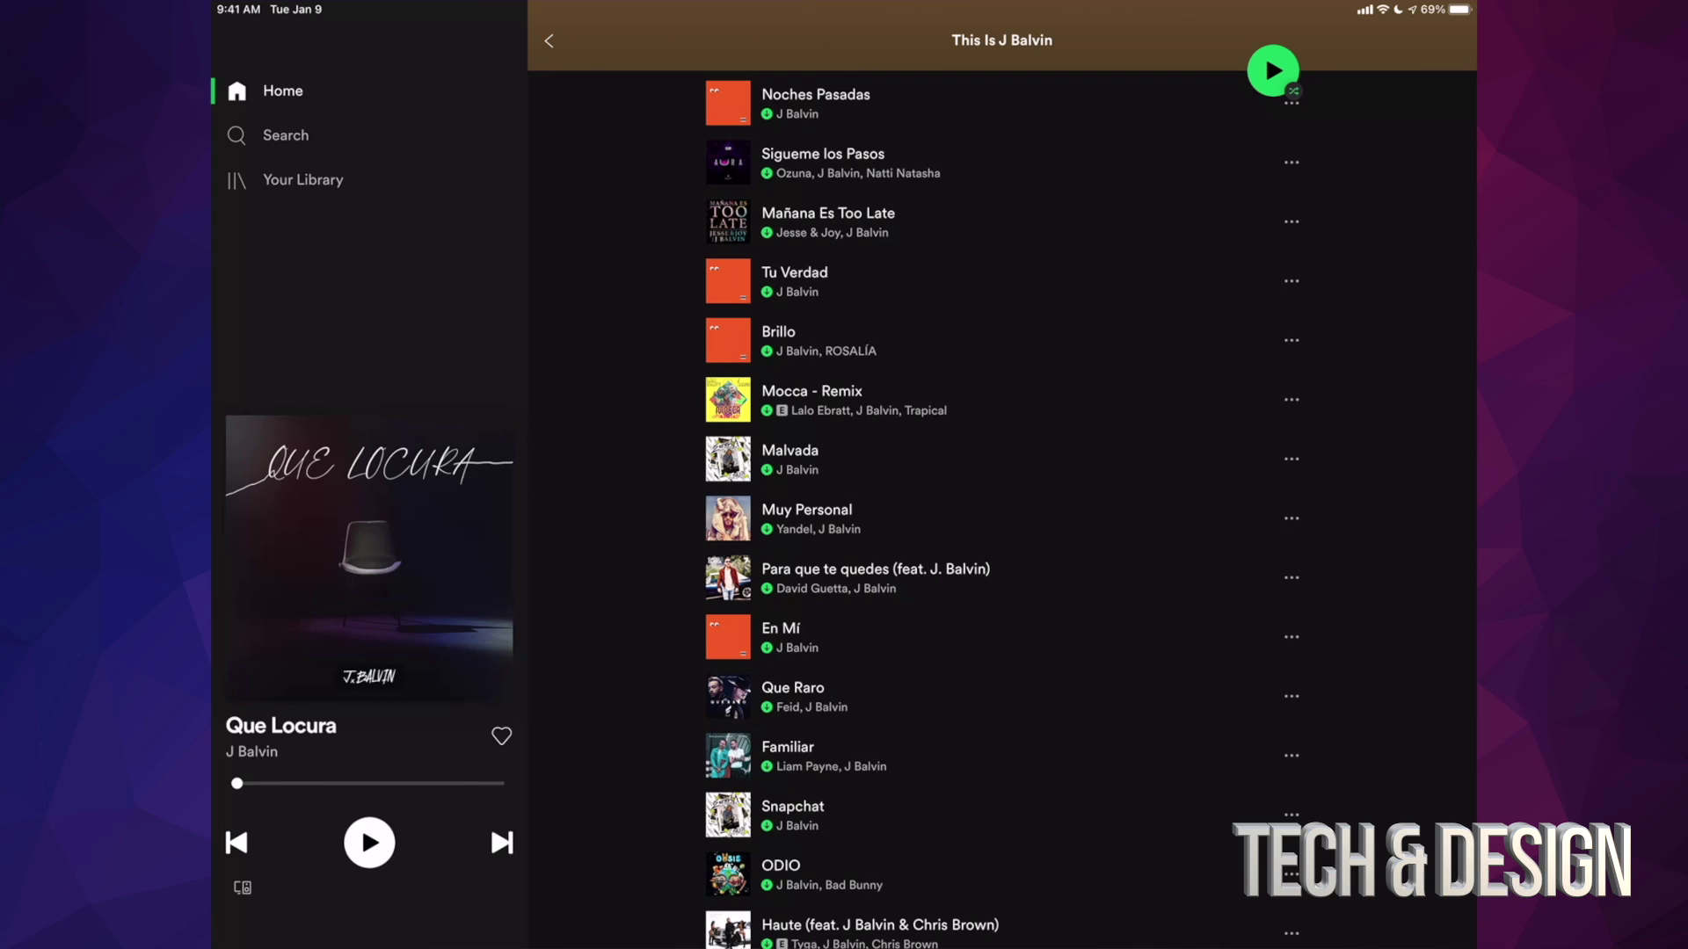
{"action": "scroll", "coordinate": [1002, 502], "scroll_direction": "down", "scroll_amount": 4}
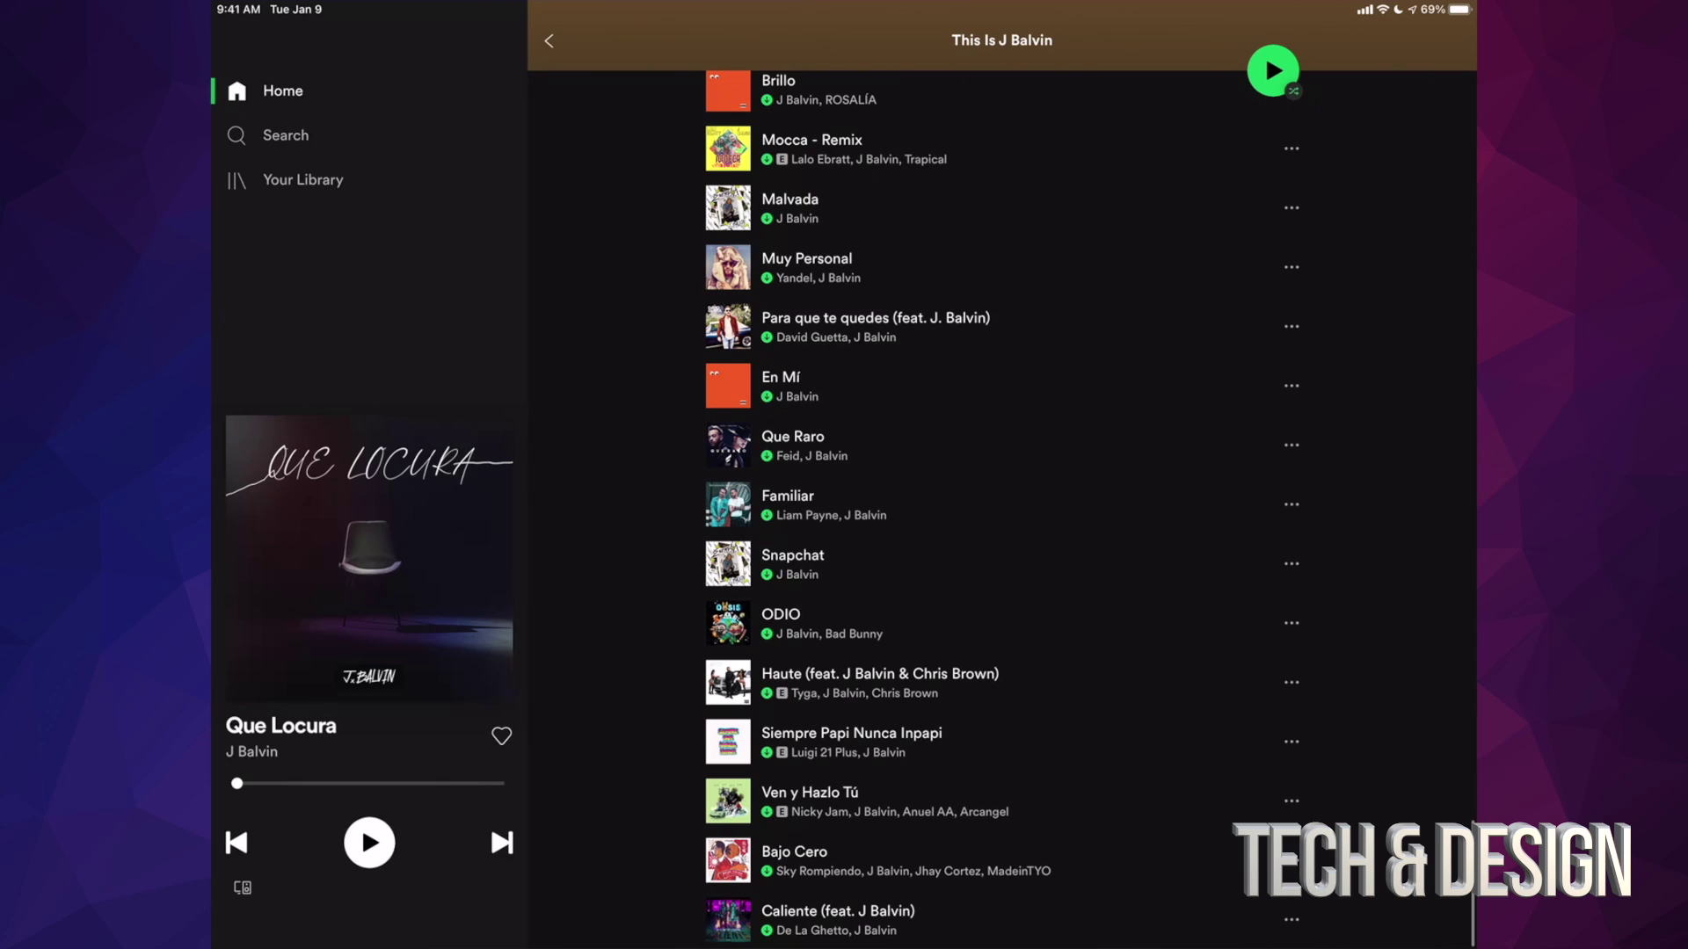
{"action": "scroll", "coordinate": [1002, 502], "scroll_direction": "up", "scroll_amount": 10}
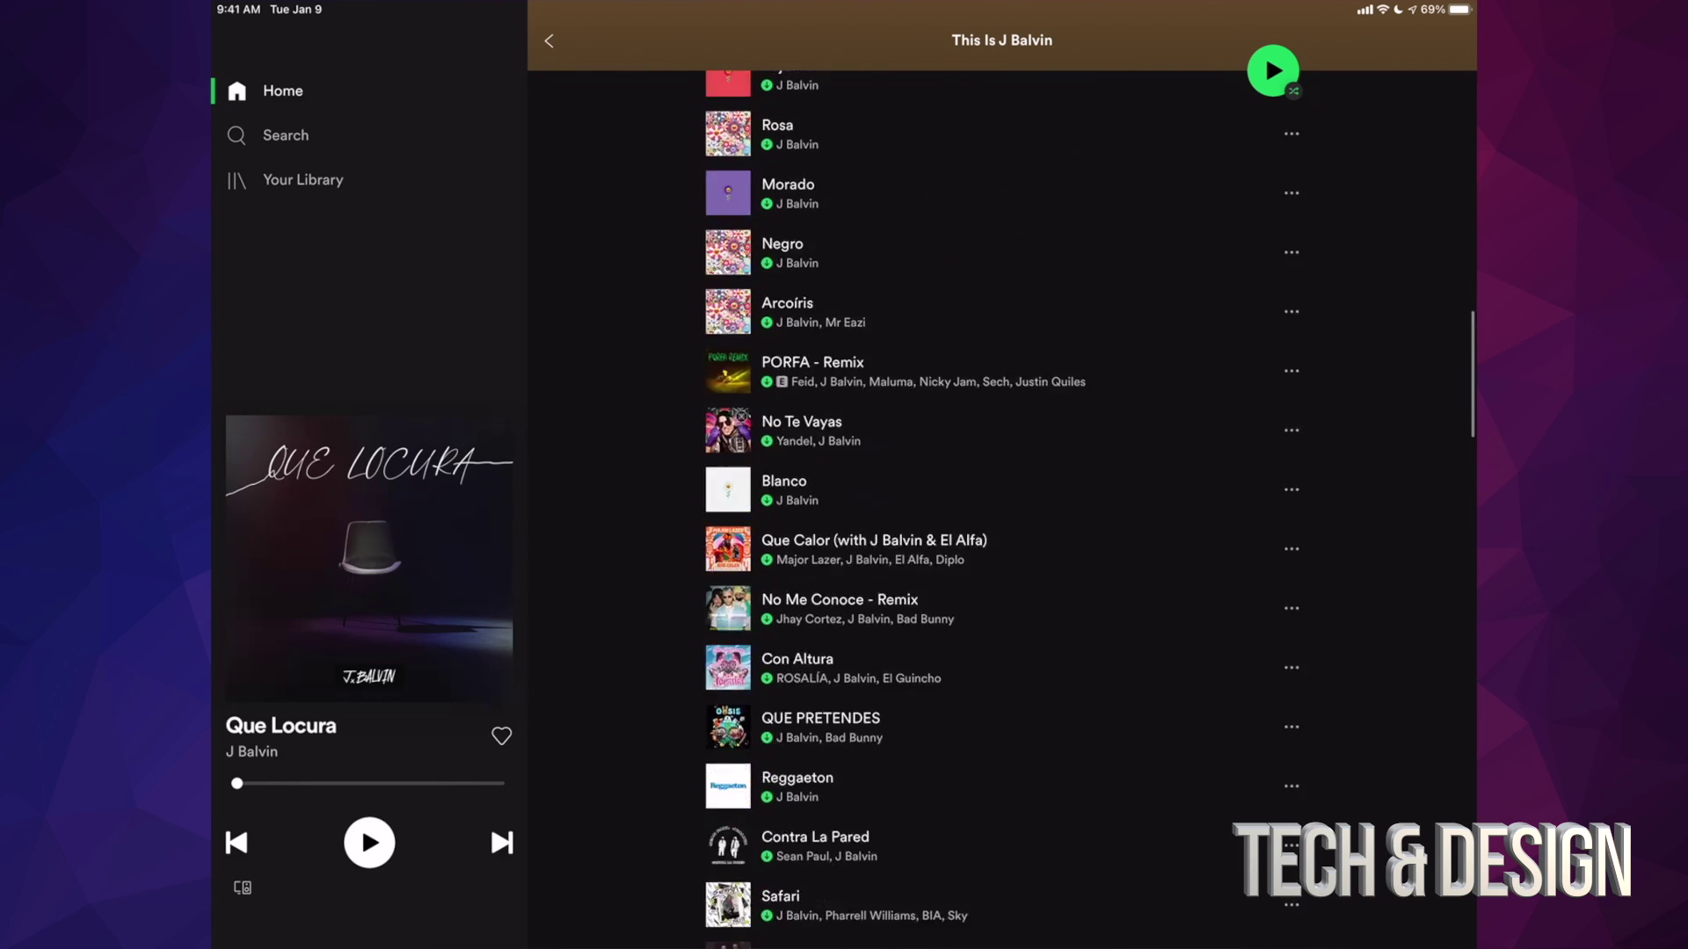
{"action": "scroll", "coordinate": [1002, 501], "scroll_direction": "up", "scroll_amount": 10}
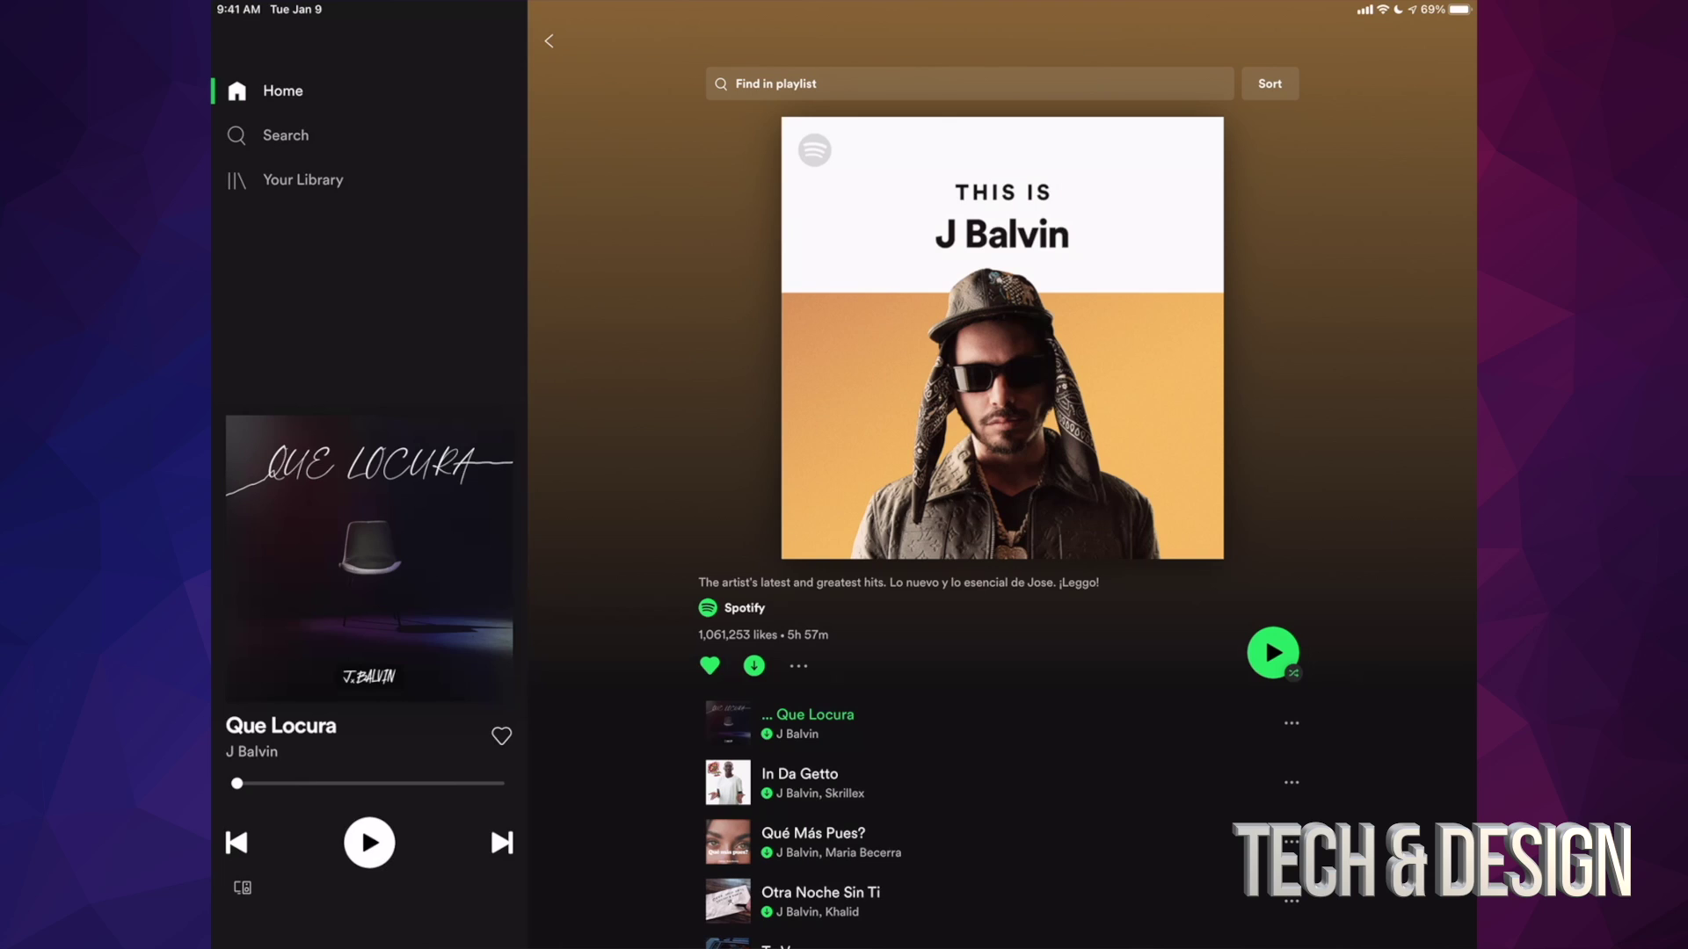
- Switch Wi-Fi off in Control Center and return to Spotify
{"action": "left_click_drag", "start_coordinate": [1332, 7], "coordinate": [1325, 185]}
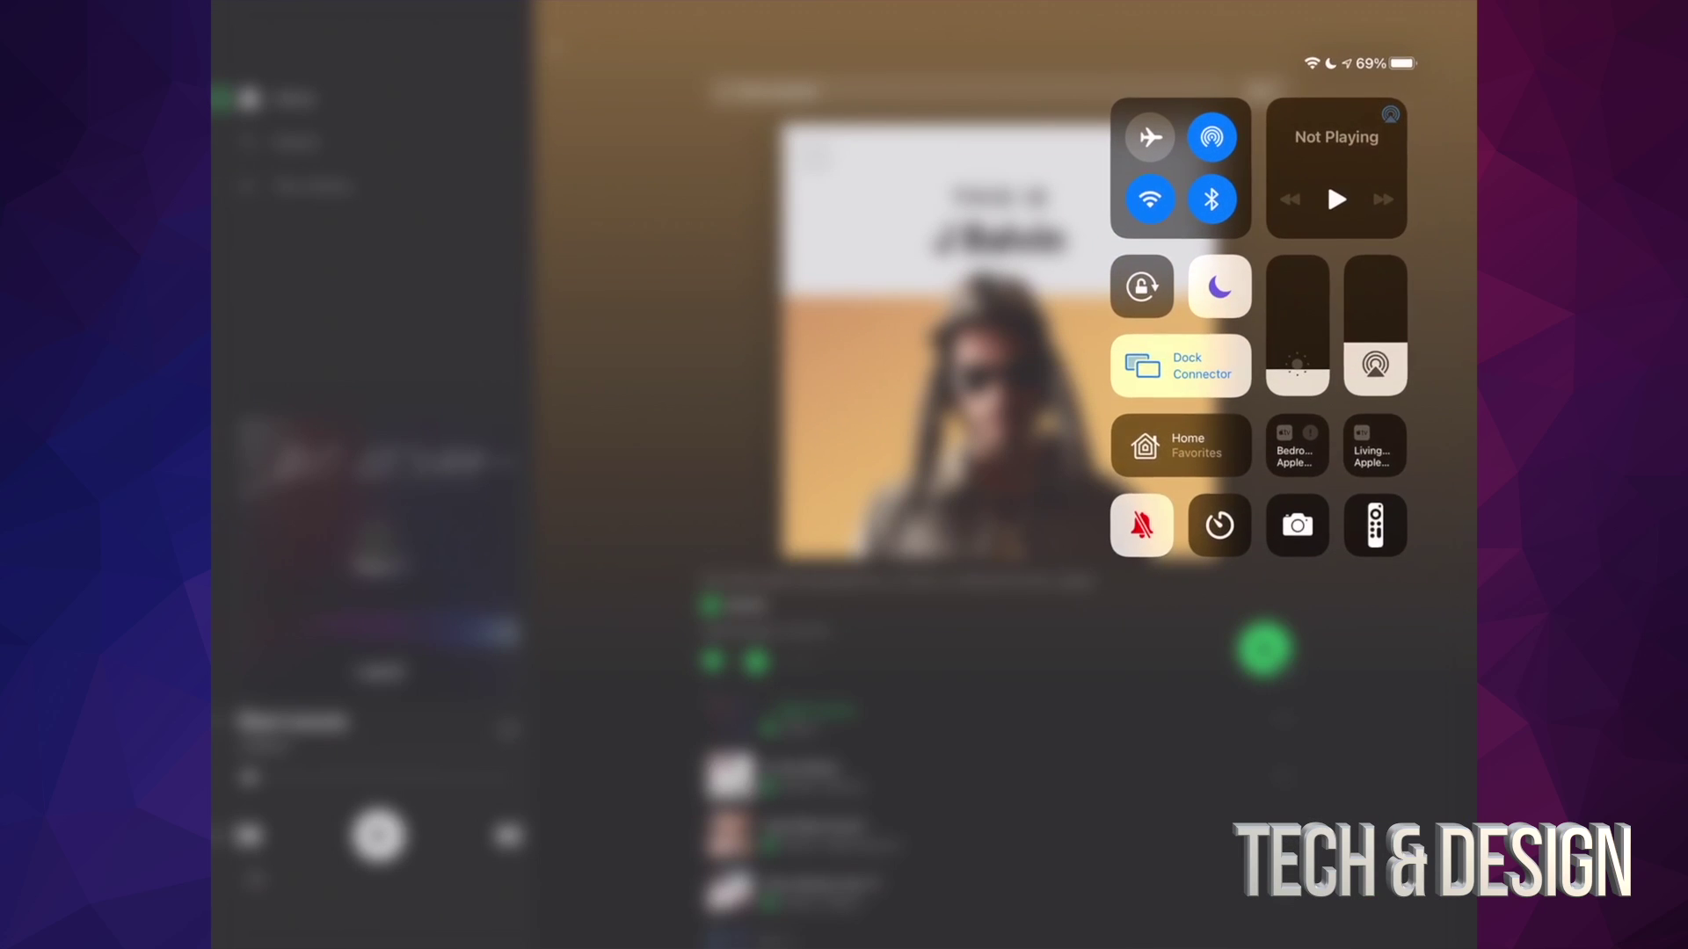
{"action": "left_click", "coordinate": [1149, 201]}
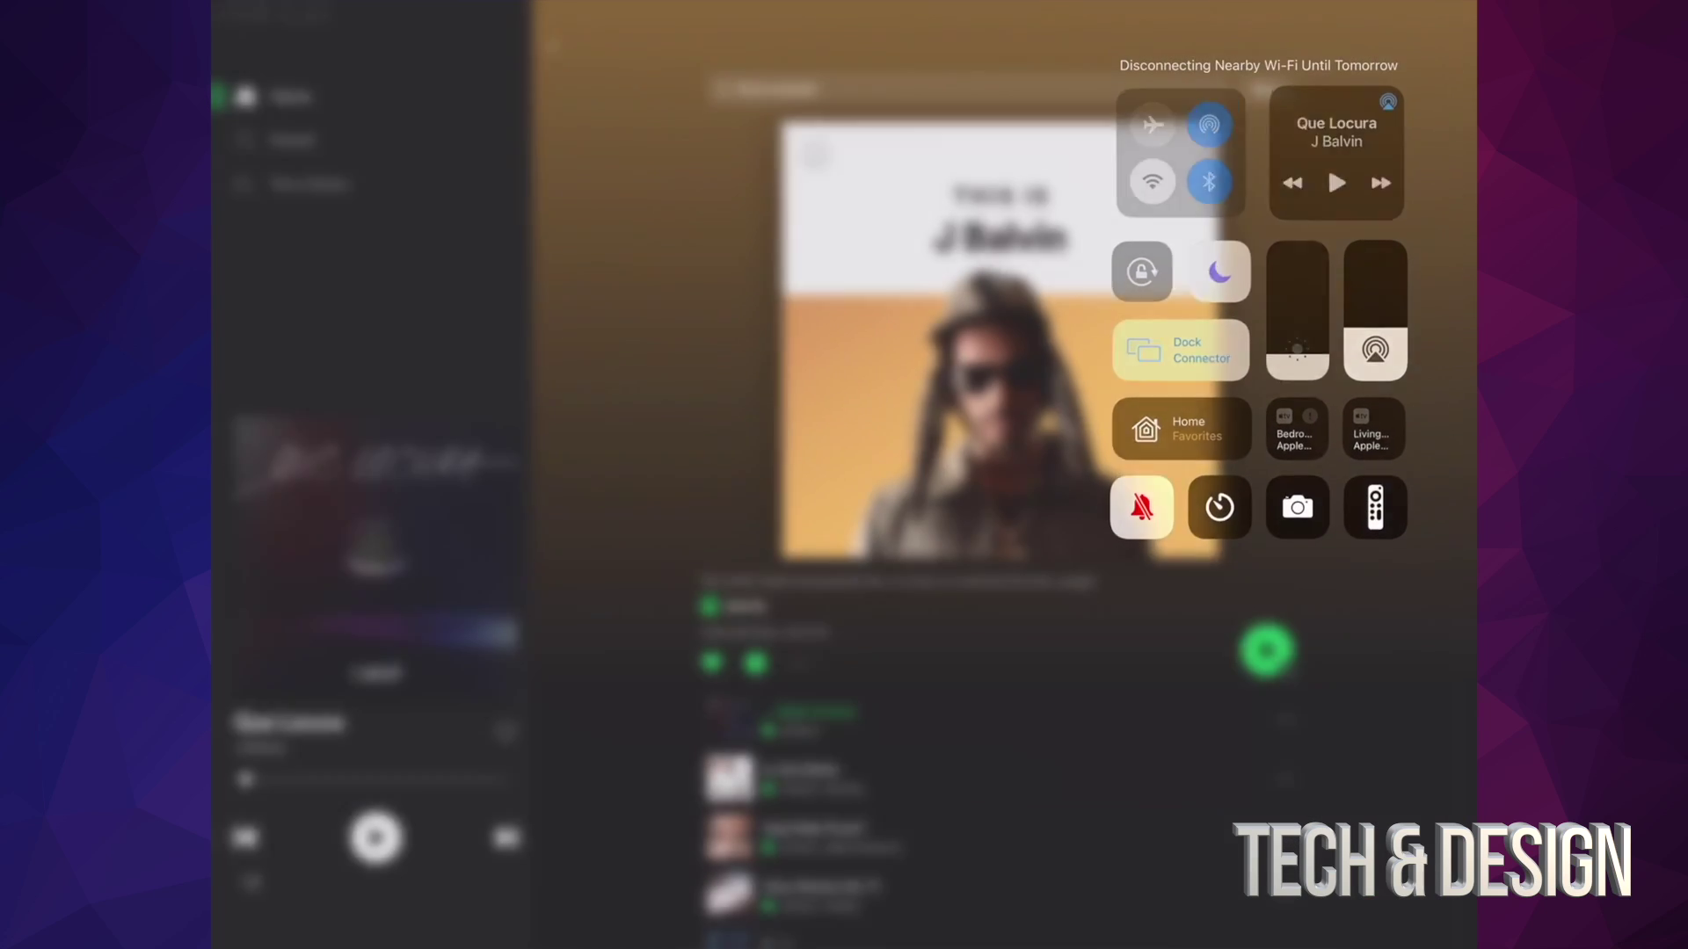
{"action": "left_click", "coordinate": [844, 726]}
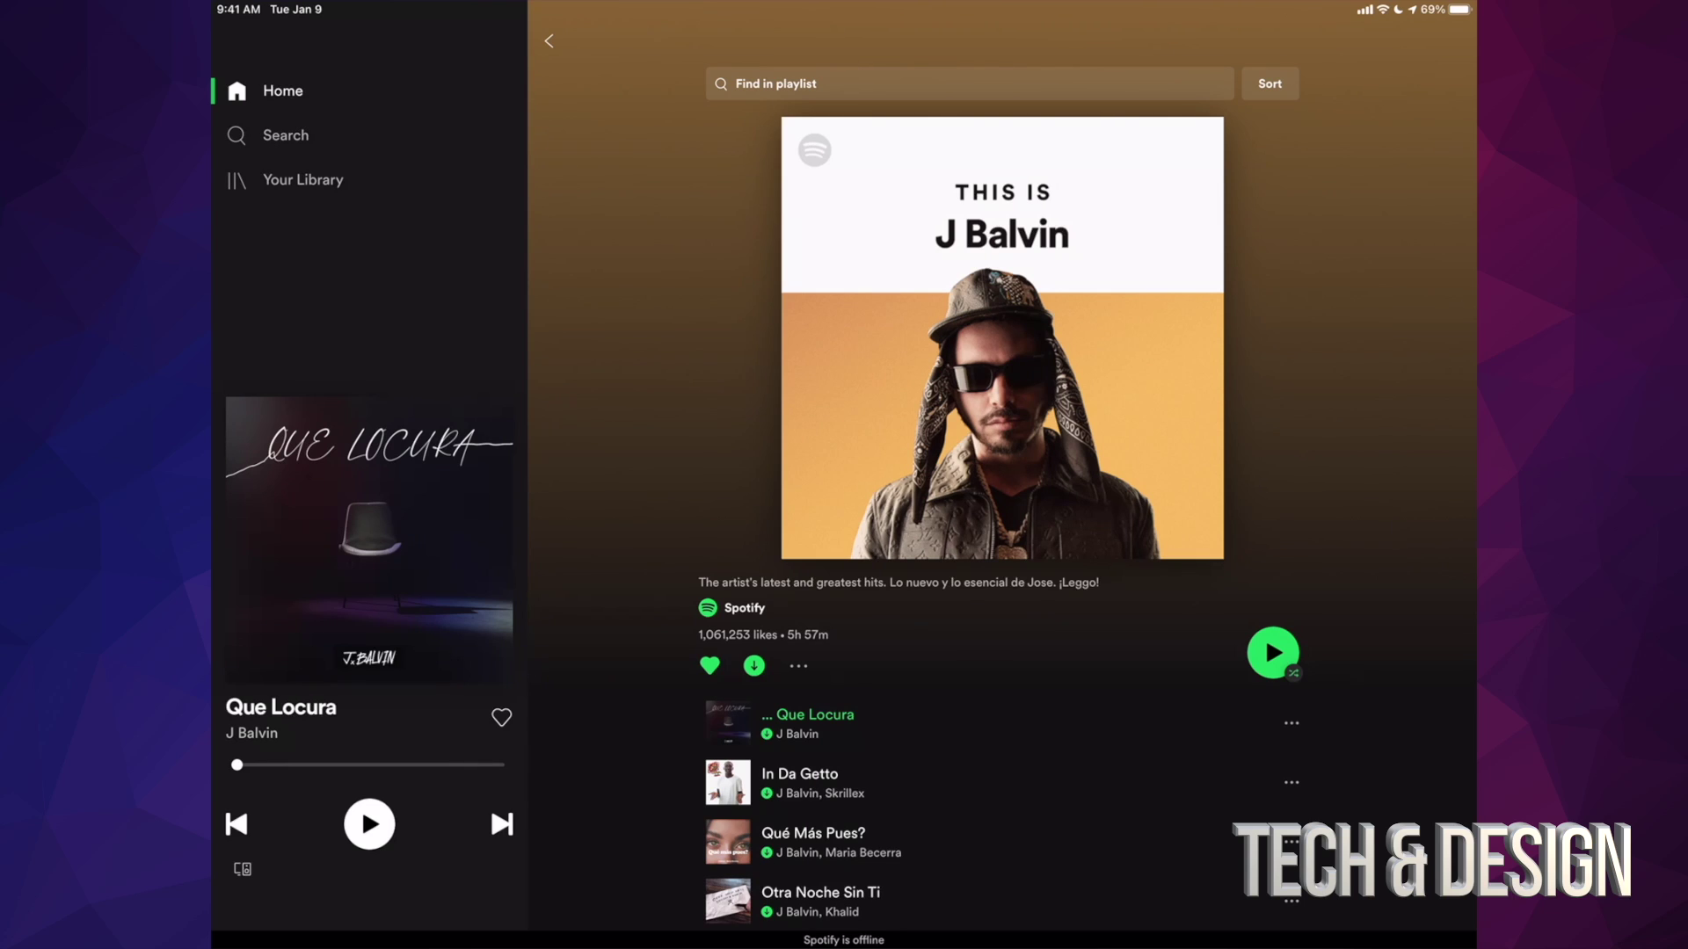
{"action": "scroll", "coordinate": [1002, 594], "scroll_direction": "down", "scroll_amount": 5}
{"action": "scroll", "coordinate": [1002, 594], "scroll_direction": "down", "scroll_amount": 5}
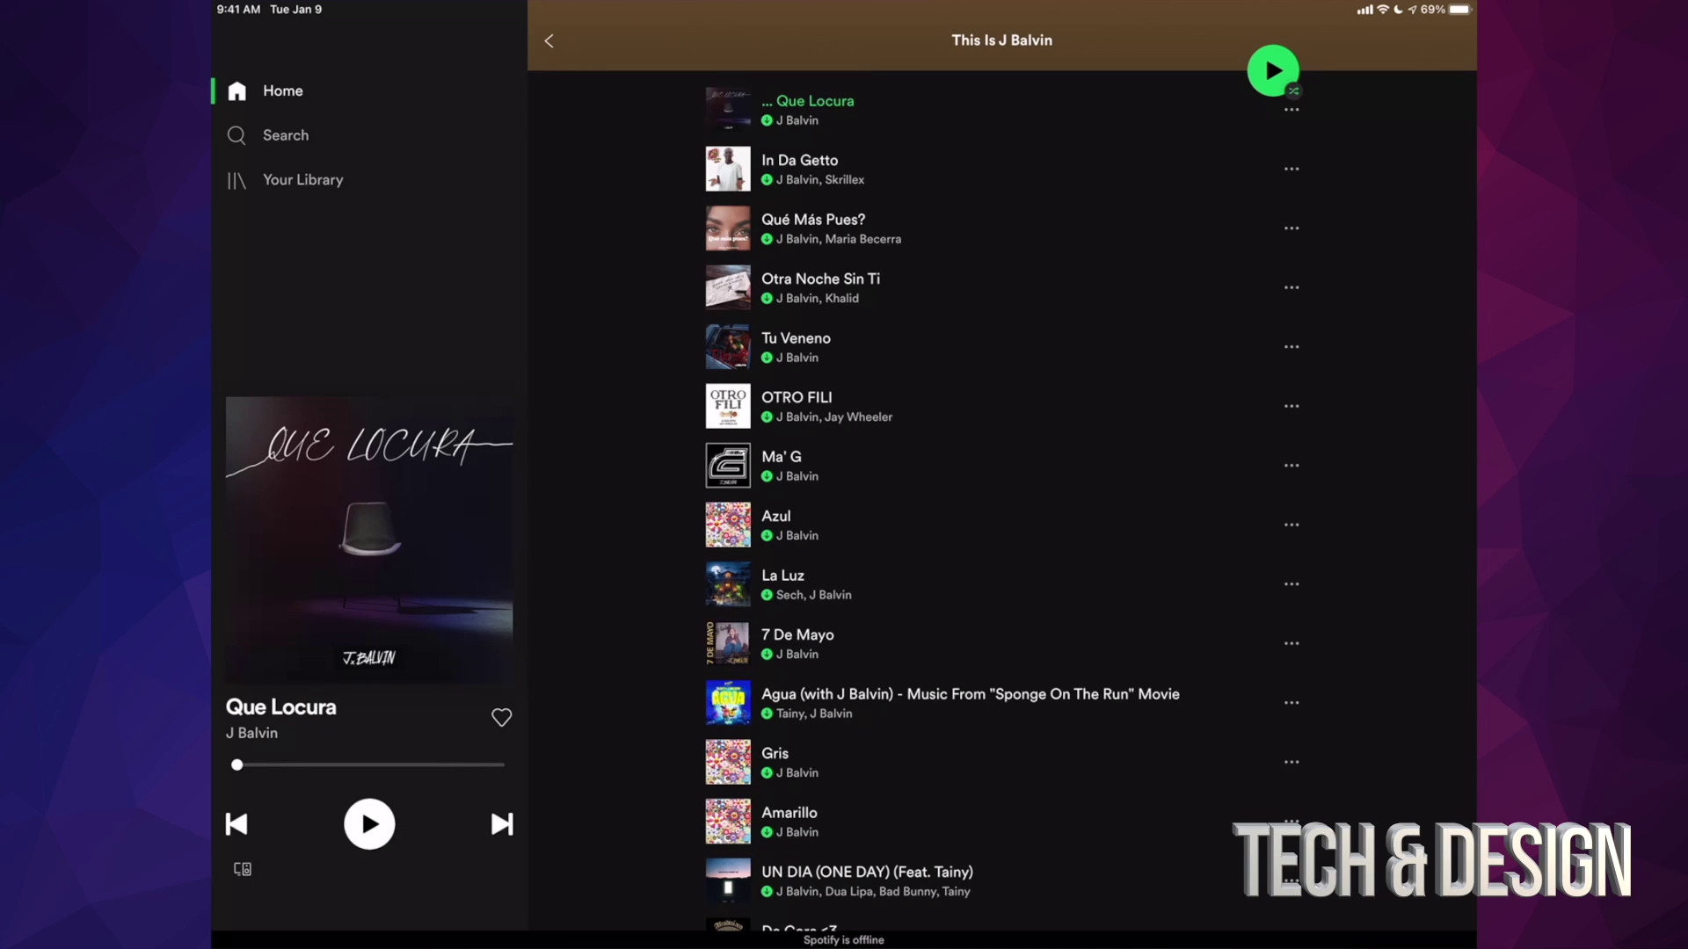
- Play 'Ma' G' from the downloaded J Balvin playlist while offline, then pause it
{"action": "left_click", "coordinate": [923, 465]}
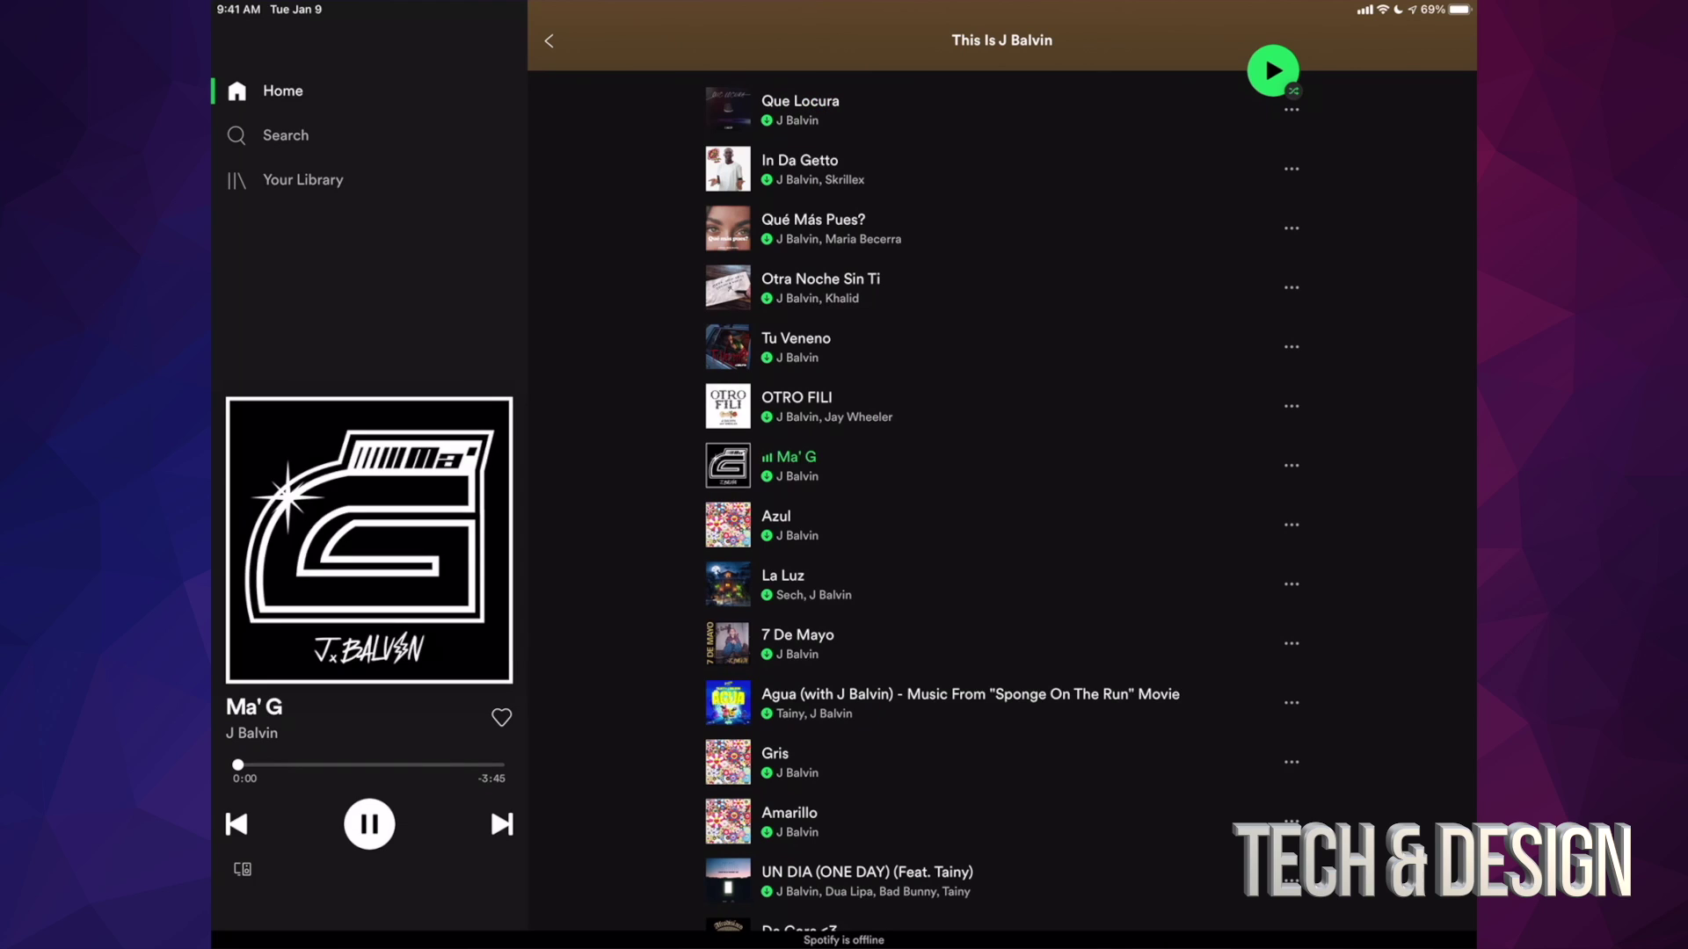
{"action": "left_click", "coordinate": [370, 825]}
- Go back to Home and open the 'This Is John Sebastian' playlist
{"action": "left_click", "coordinate": [549, 40]}
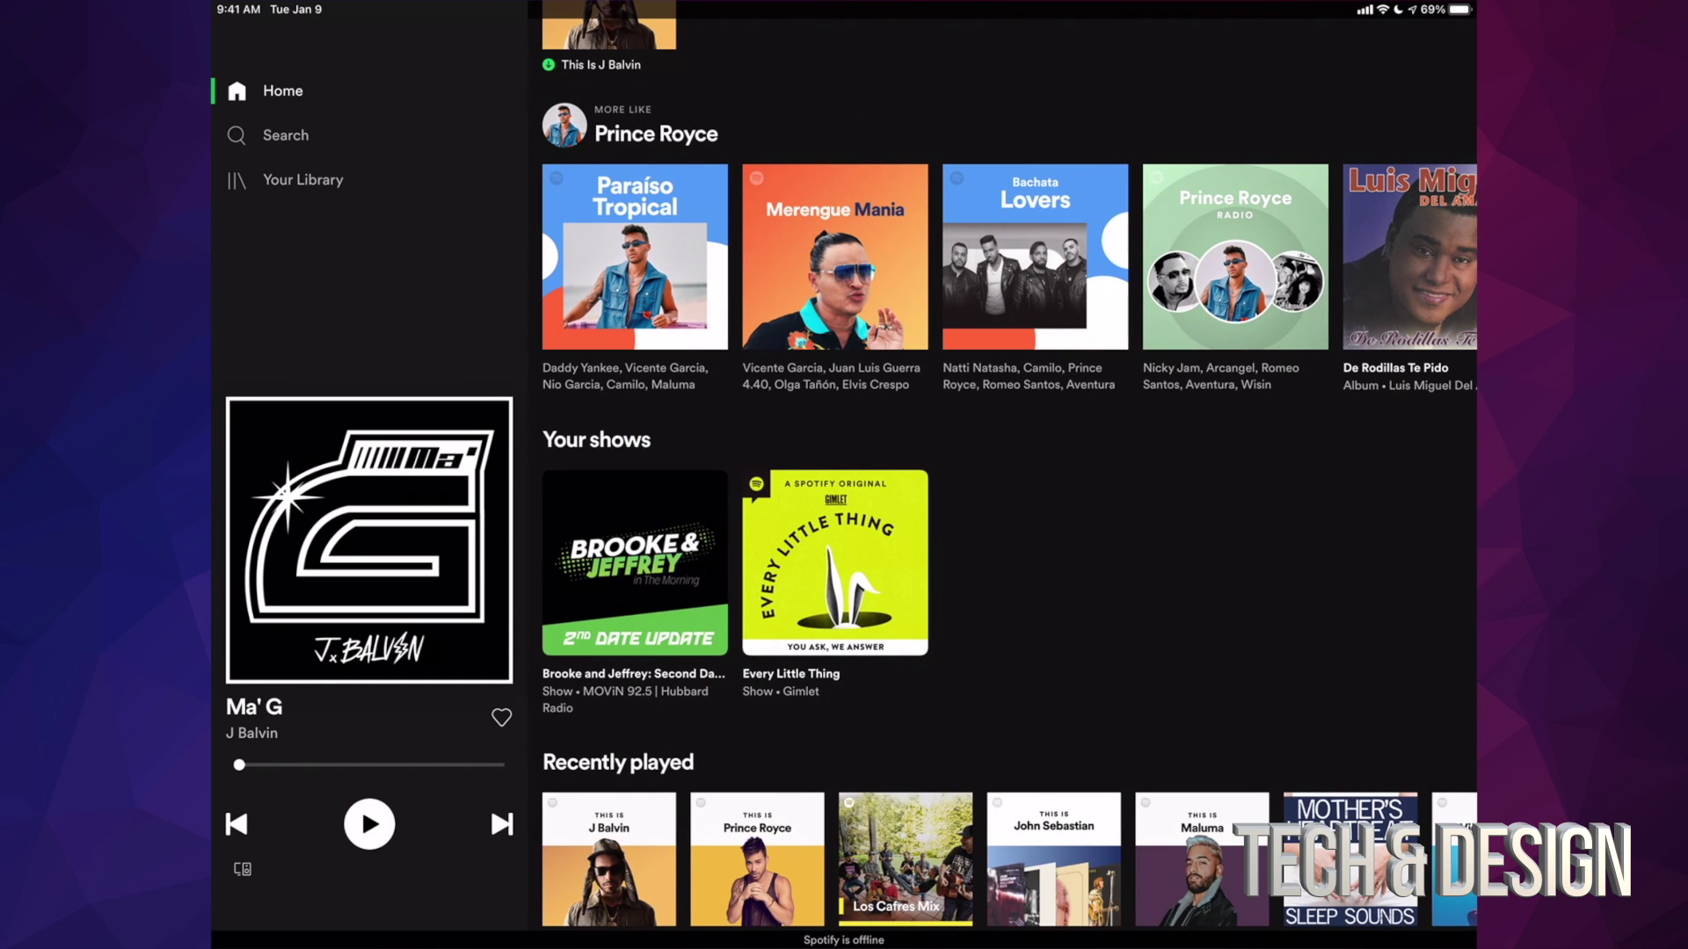
{"action": "scroll", "coordinate": [1008, 527], "scroll_direction": "down", "scroll_amount": 5}
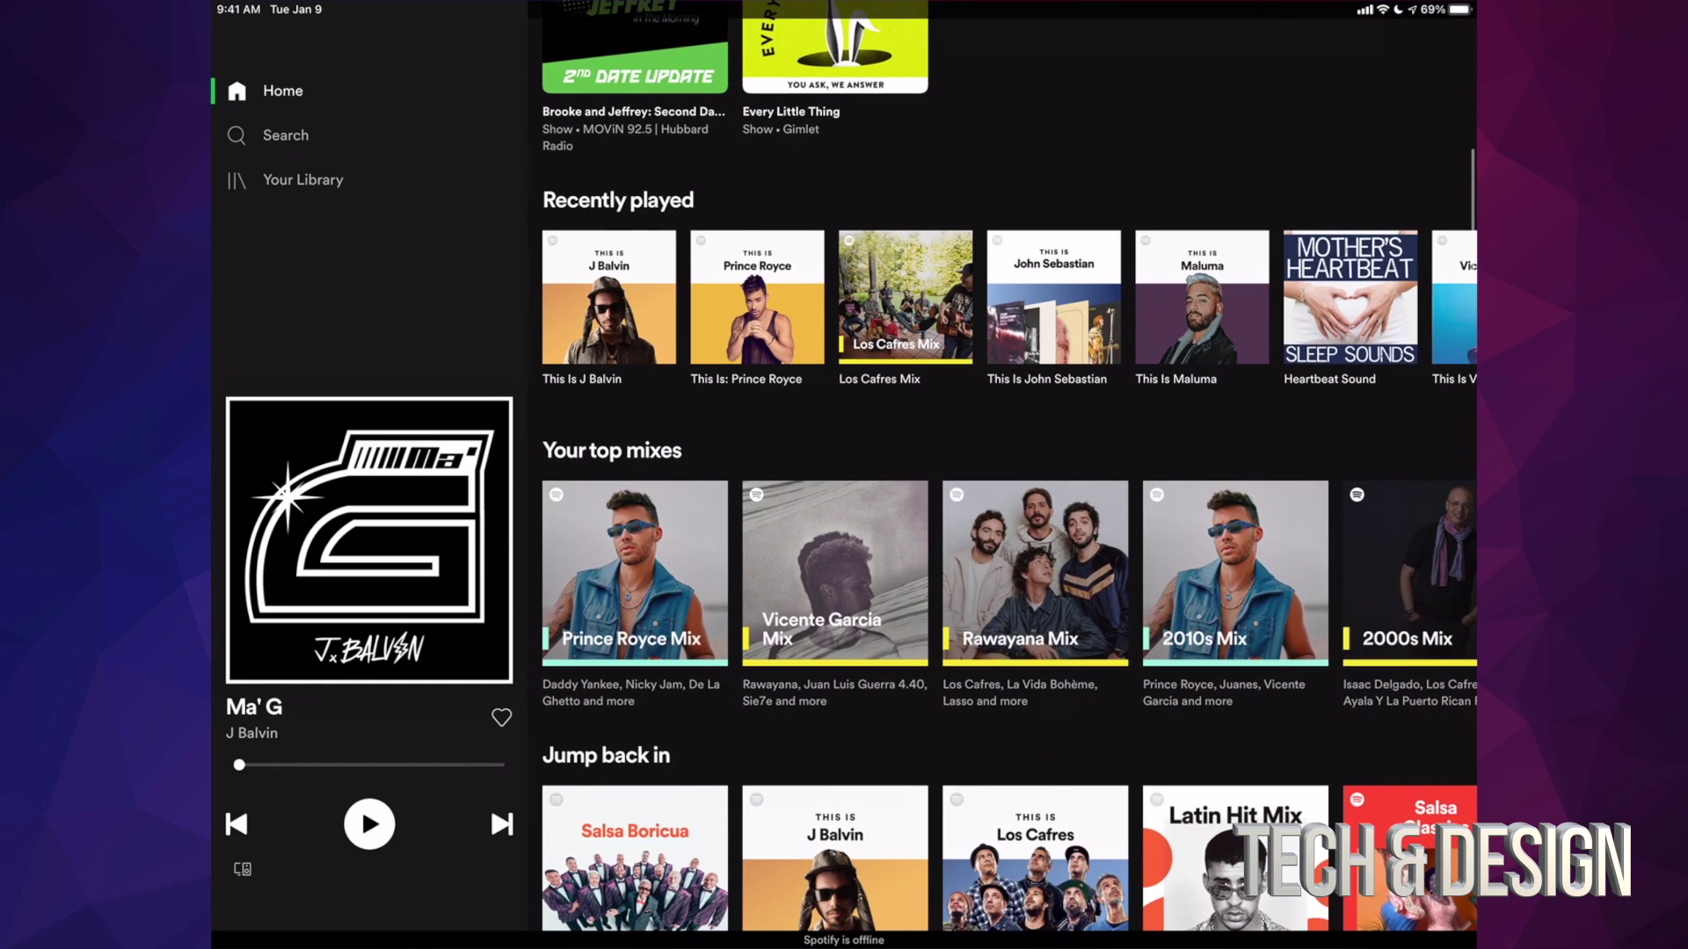
{"action": "left_click", "coordinate": [1054, 298]}
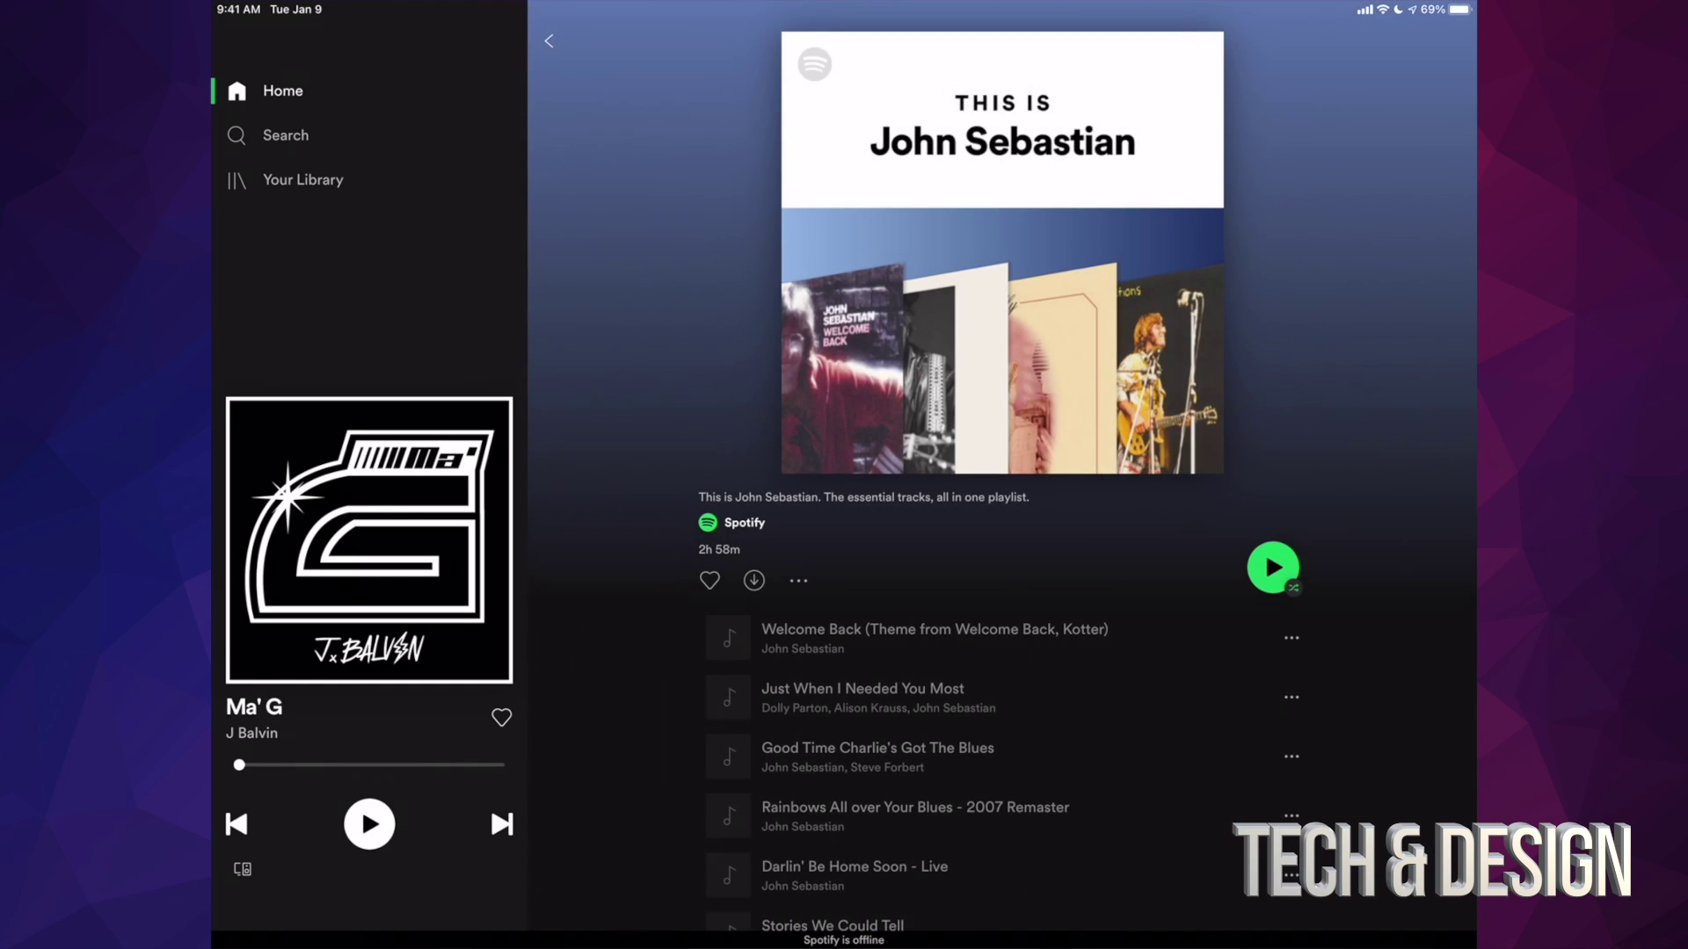
{"action": "scroll", "coordinate": [1003, 528], "scroll_direction": "down", "scroll_amount": 4}
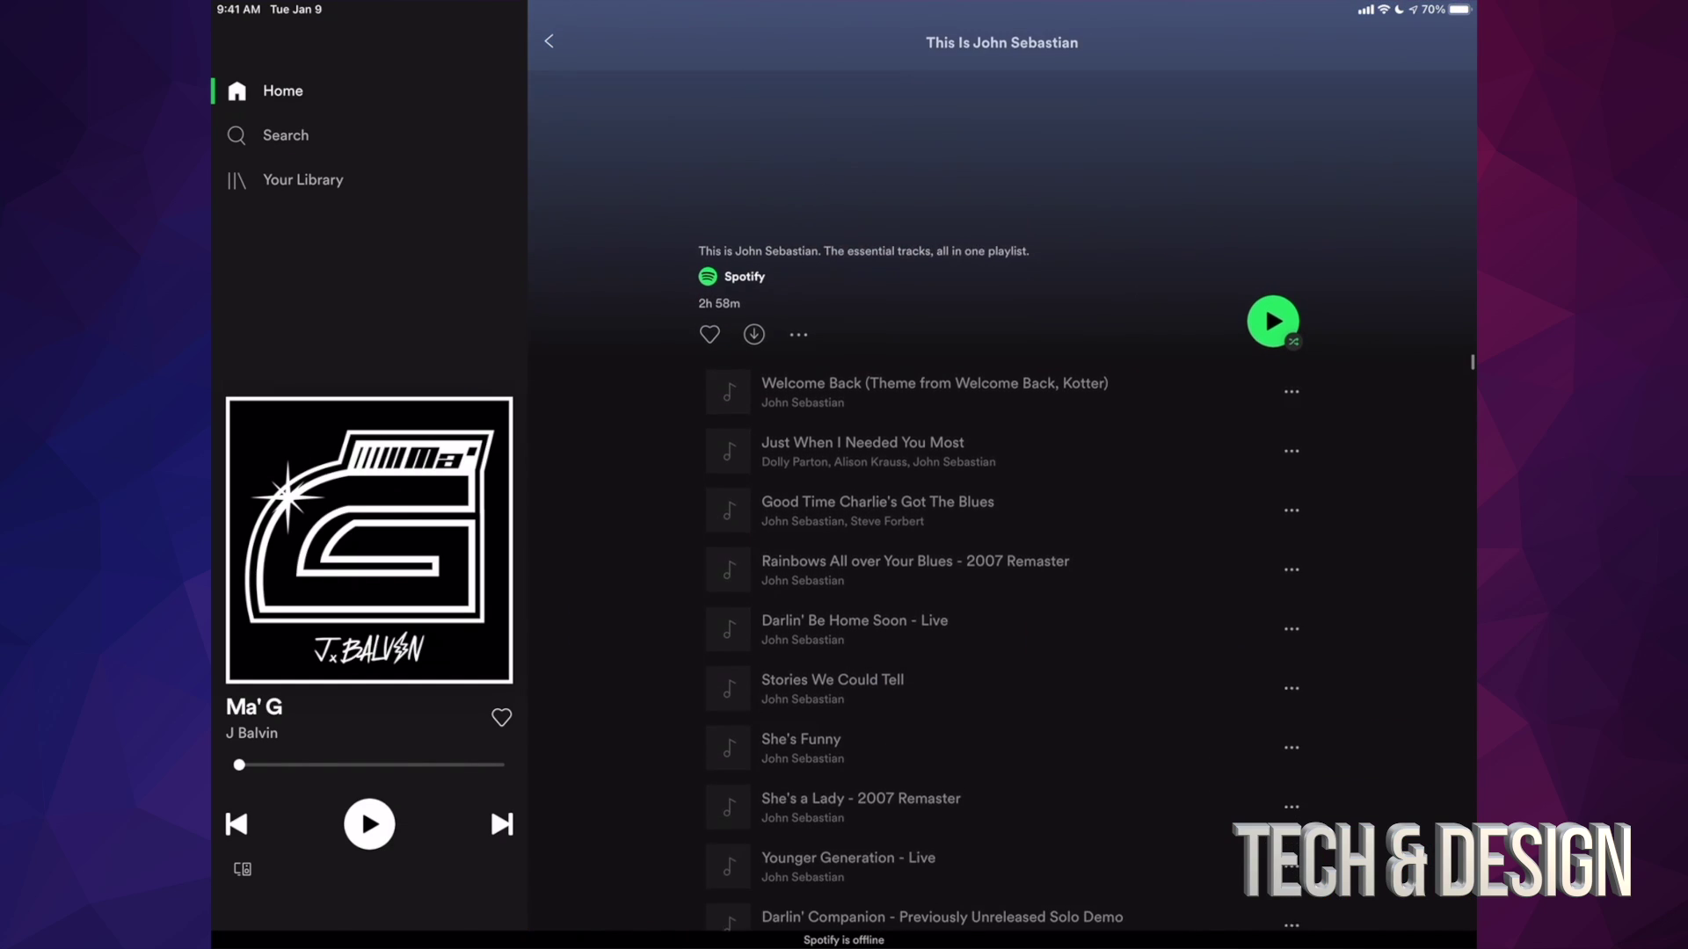
{"action": "scroll", "coordinate": [1004, 528], "scroll_direction": "up", "scroll_amount": 4}
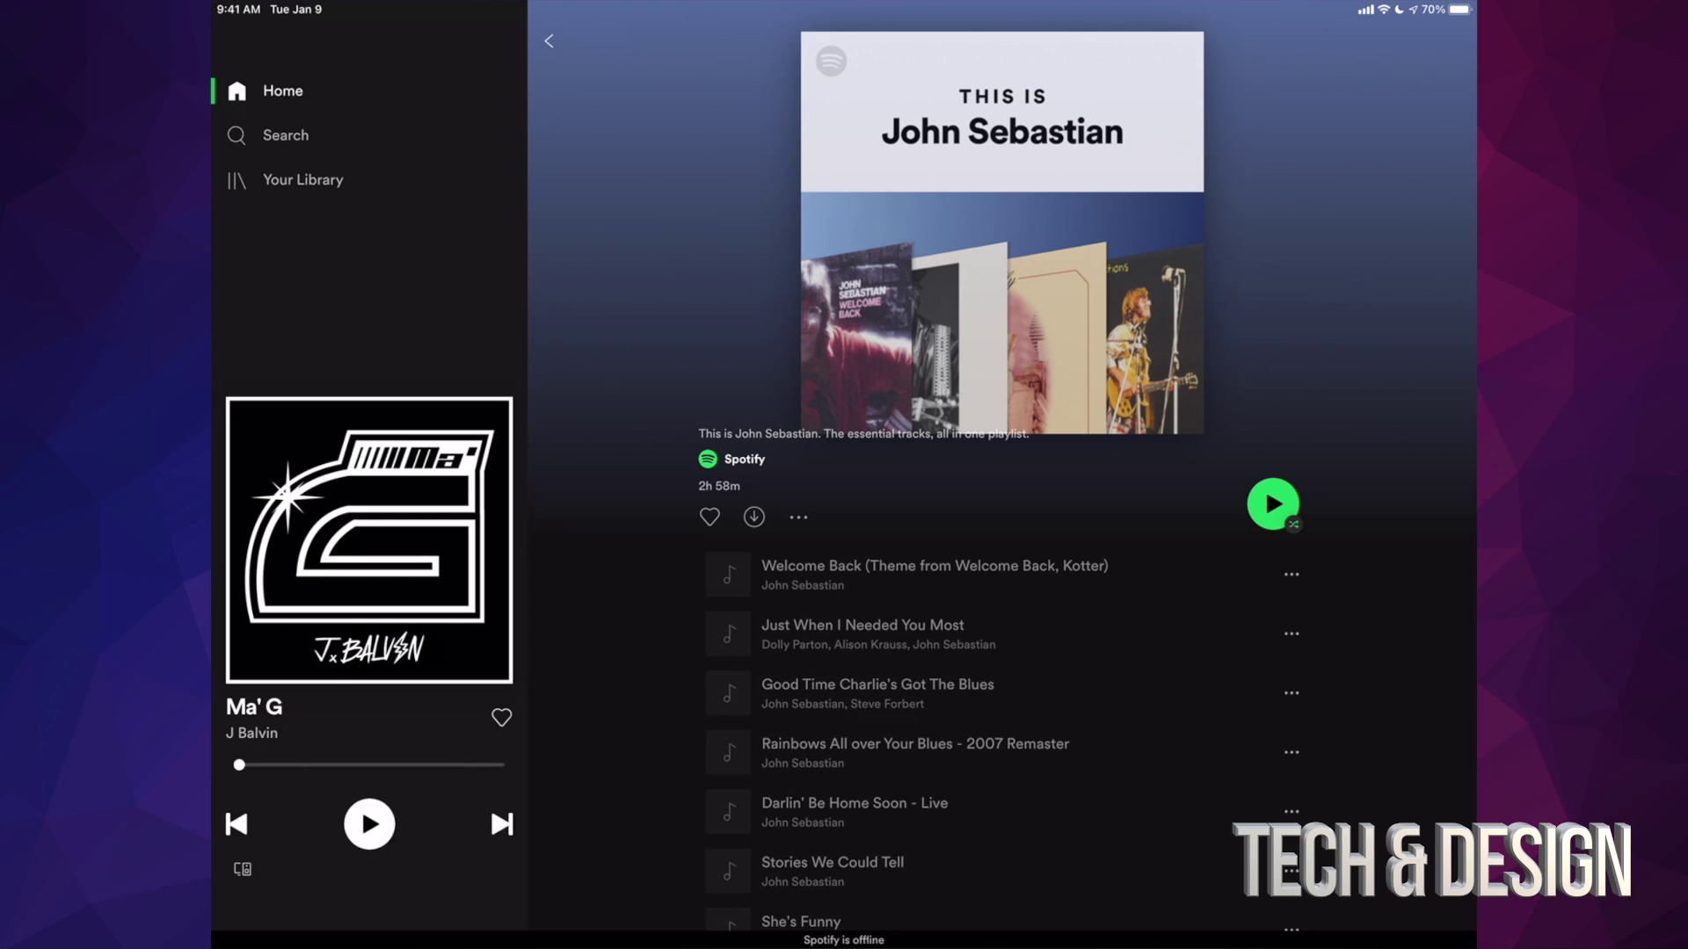
{"action": "scroll", "coordinate": [1002, 528], "scroll_direction": "down", "scroll_amount": 4}
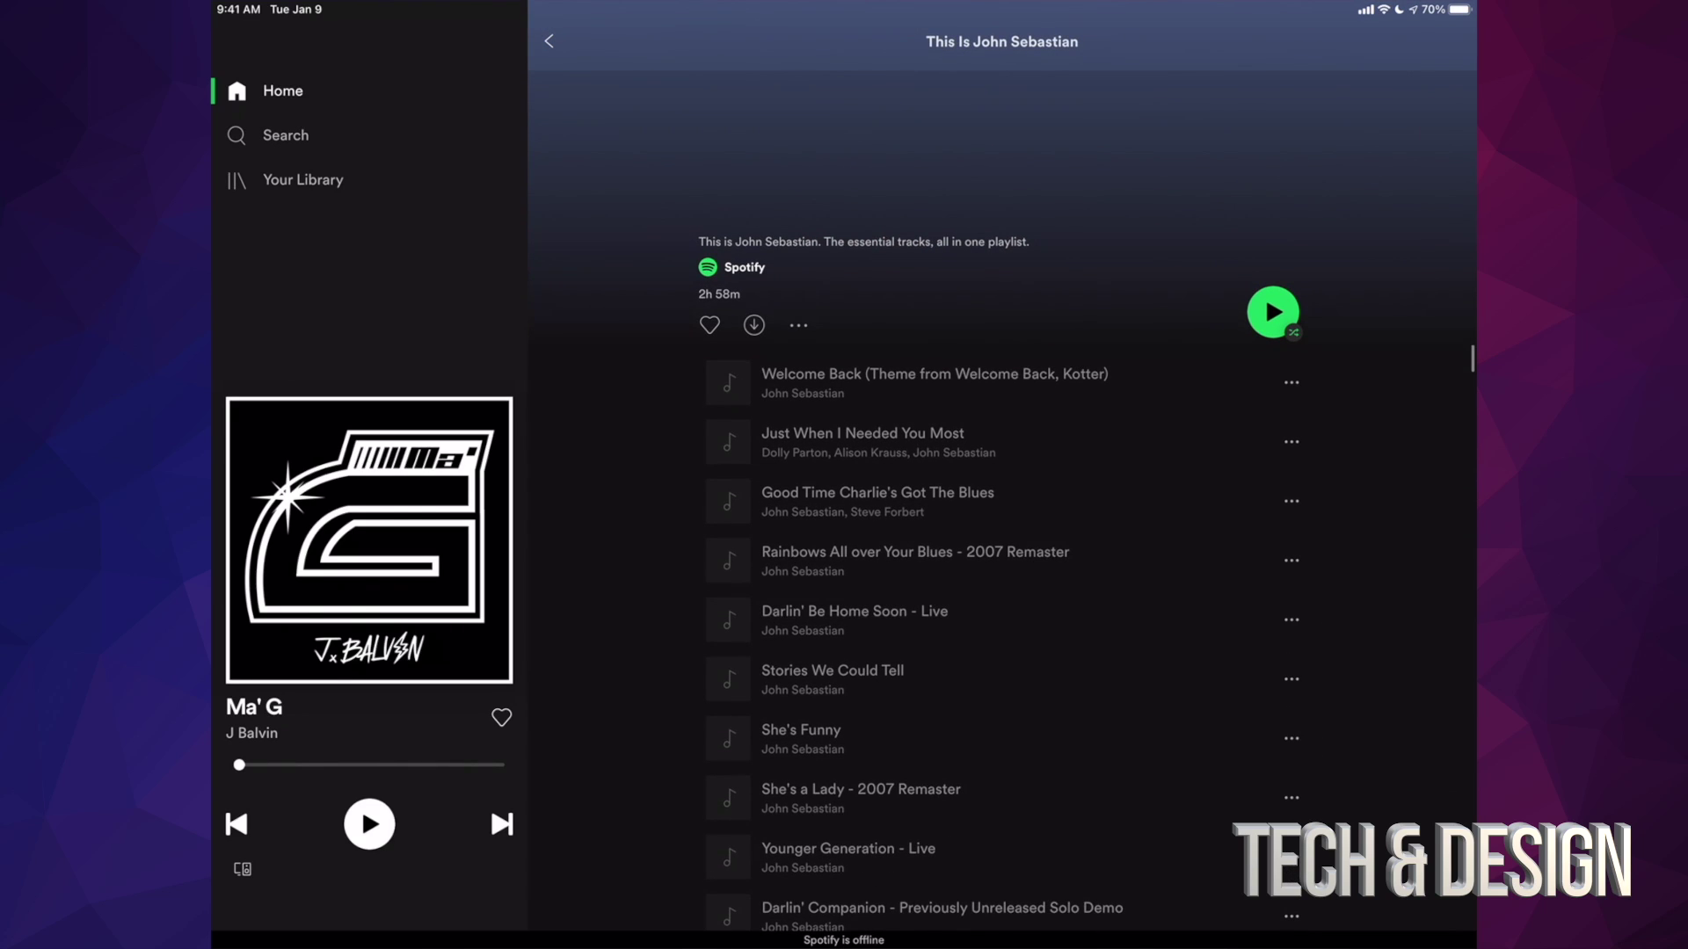
{"action": "scroll", "coordinate": [1002, 528], "scroll_direction": "up", "scroll_amount": 4}
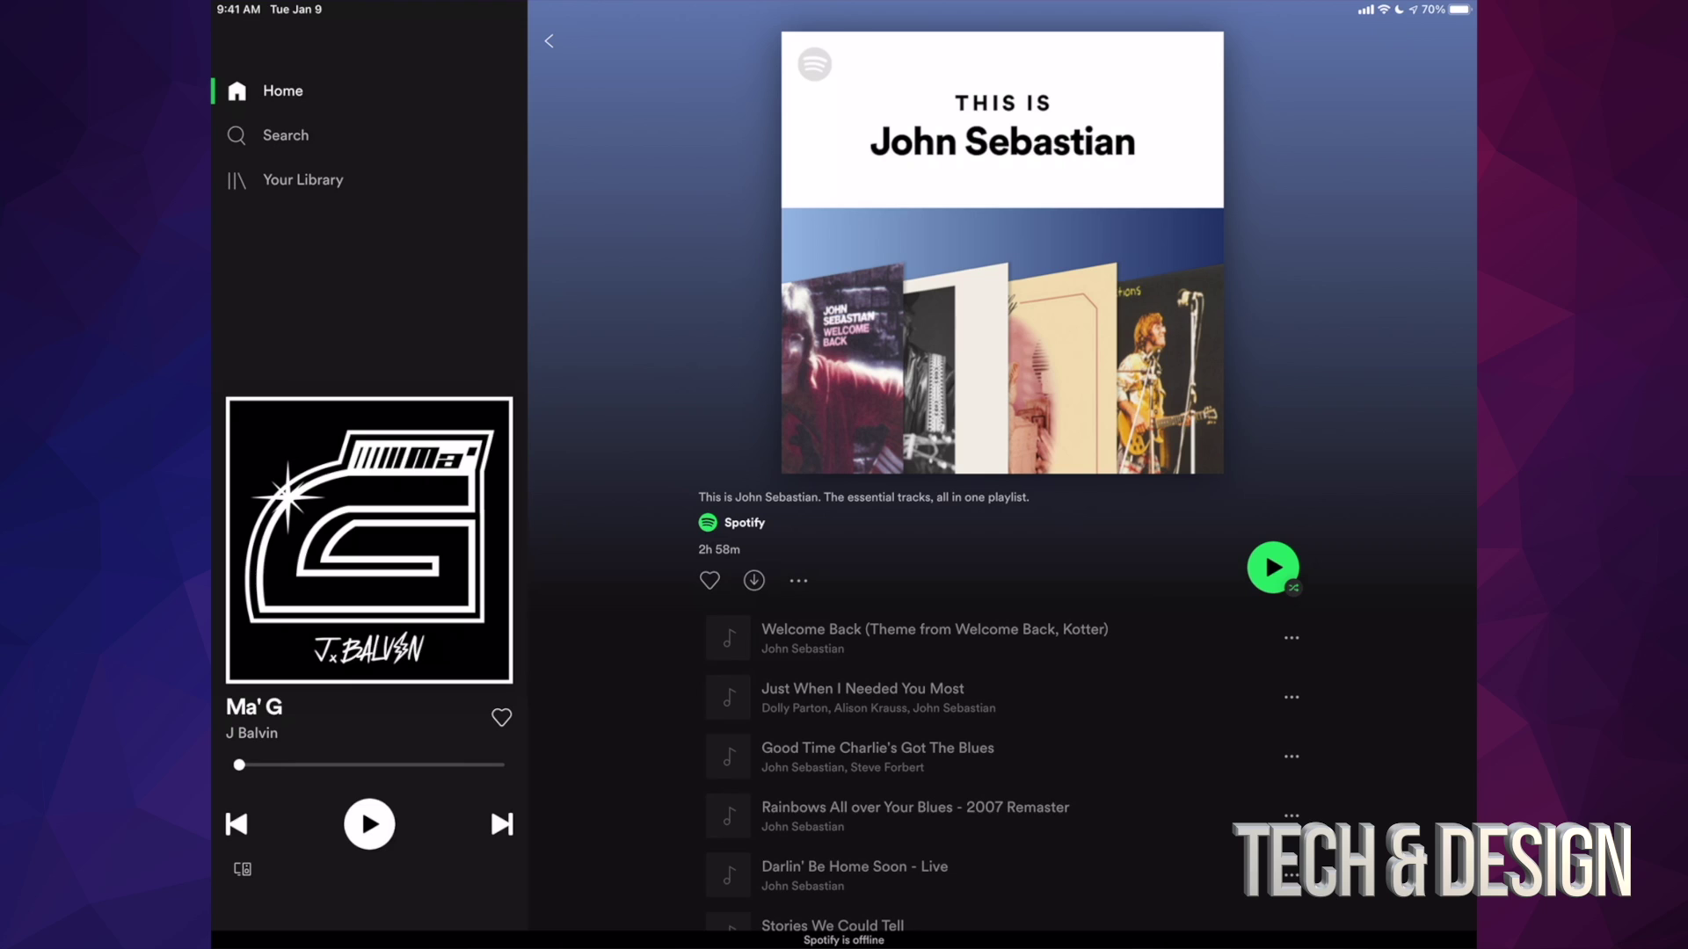
- Play '7 De Mayo' from 'This Is J Balvin', then return to Home
{"action": "left_click", "coordinate": [549, 41]}
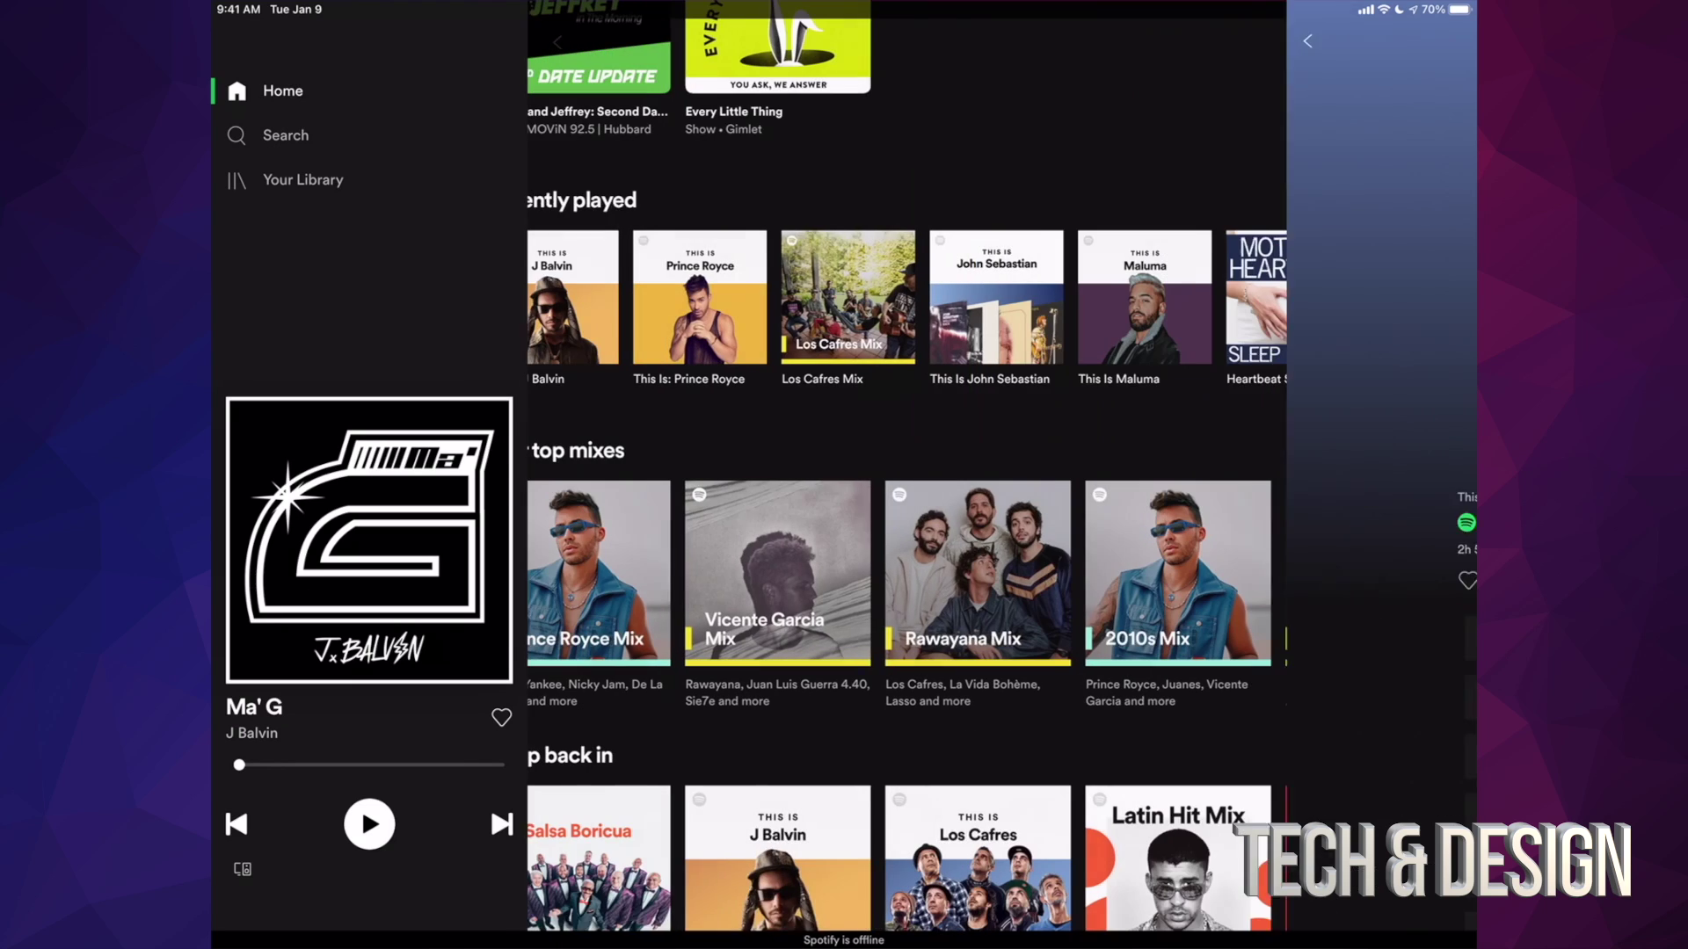
{"action": "scroll", "coordinate": [1003, 528], "scroll_direction": "down", "scroll_amount": 4}
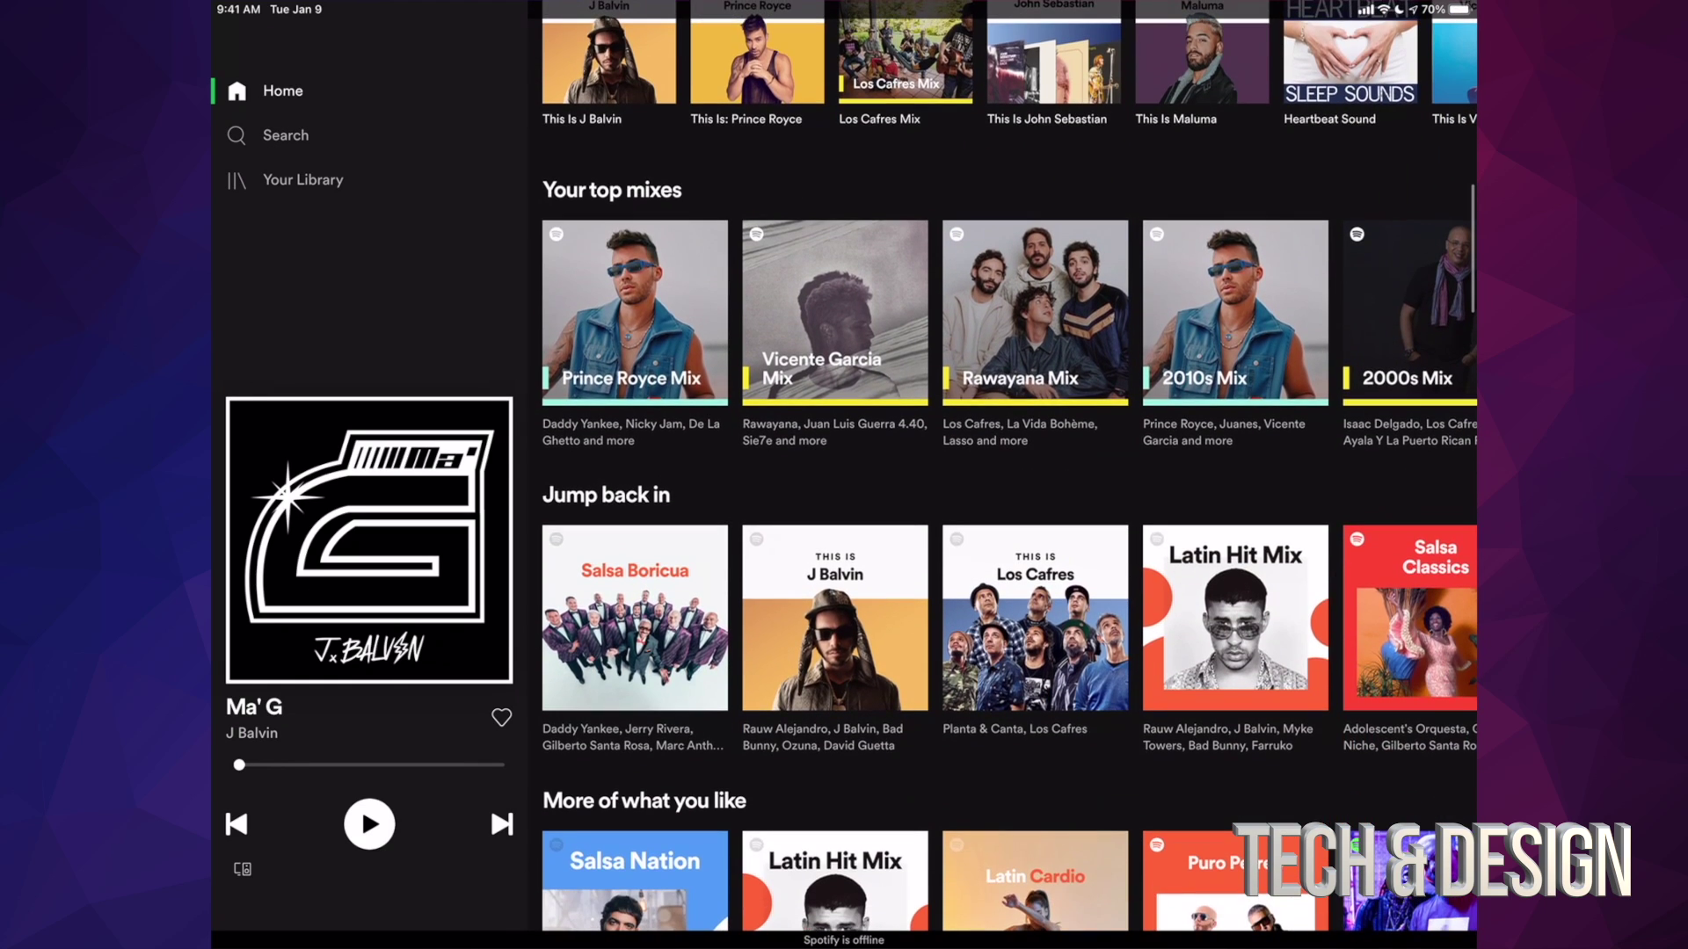
{"action": "left_click", "coordinate": [810, 603]}
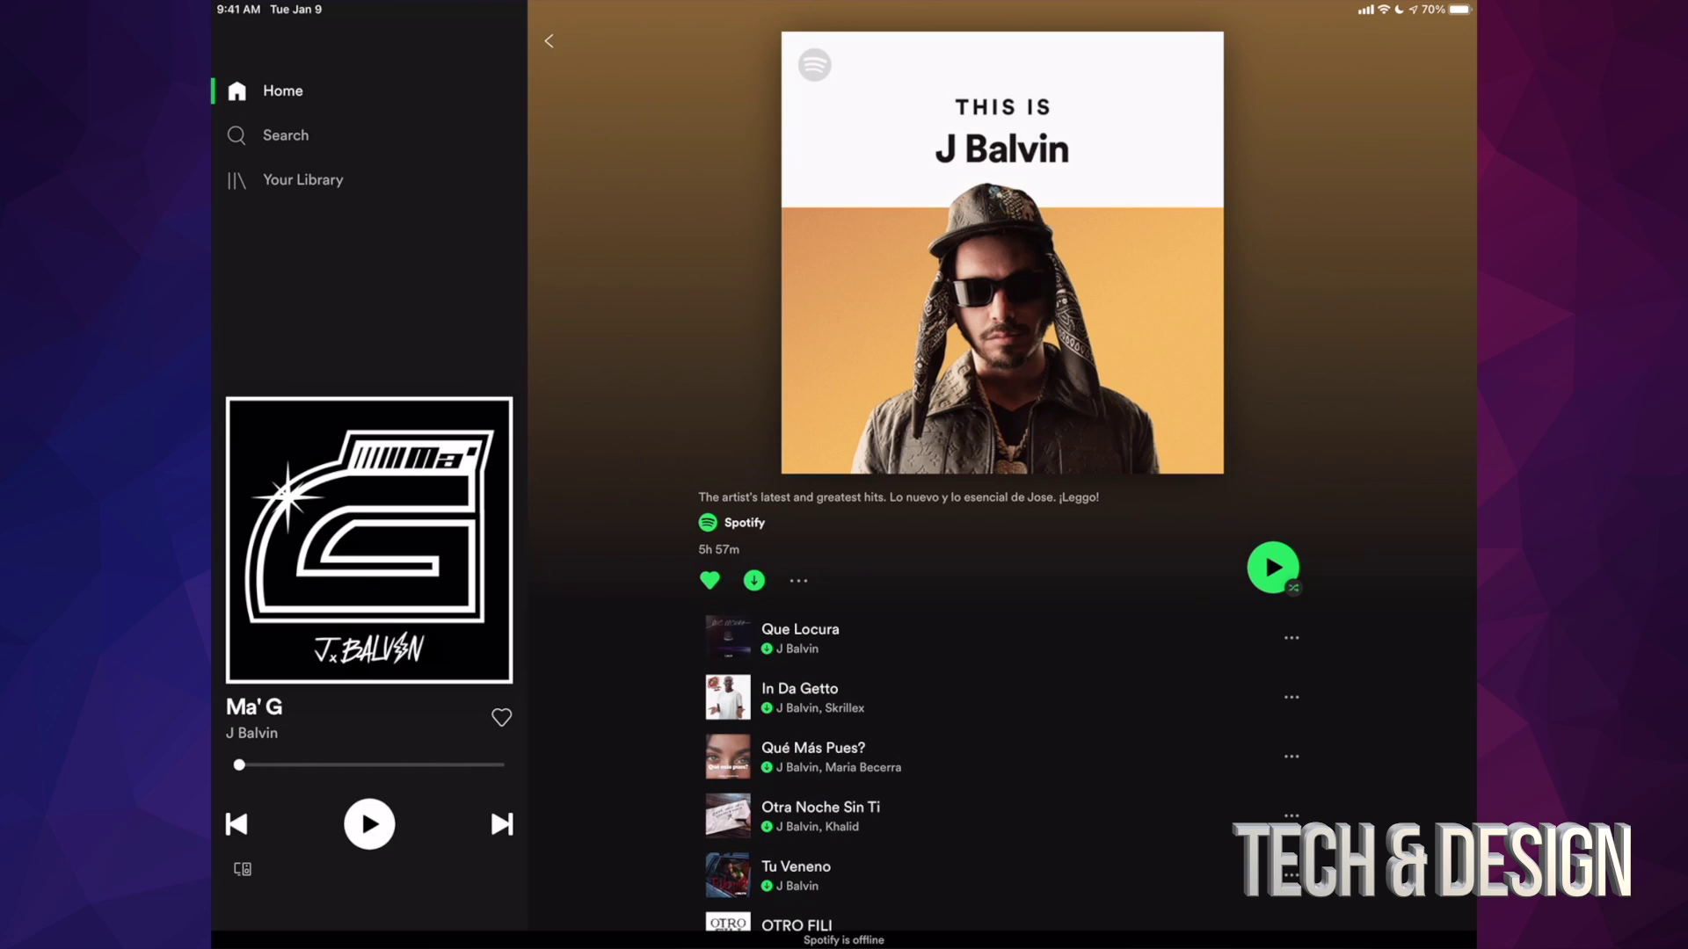
{"action": "scroll", "coordinate": [1002, 528], "scroll_direction": "down", "scroll_amount": 5}
{"action": "scroll", "coordinate": [1003, 527], "scroll_direction": "down", "scroll_amount": 5}
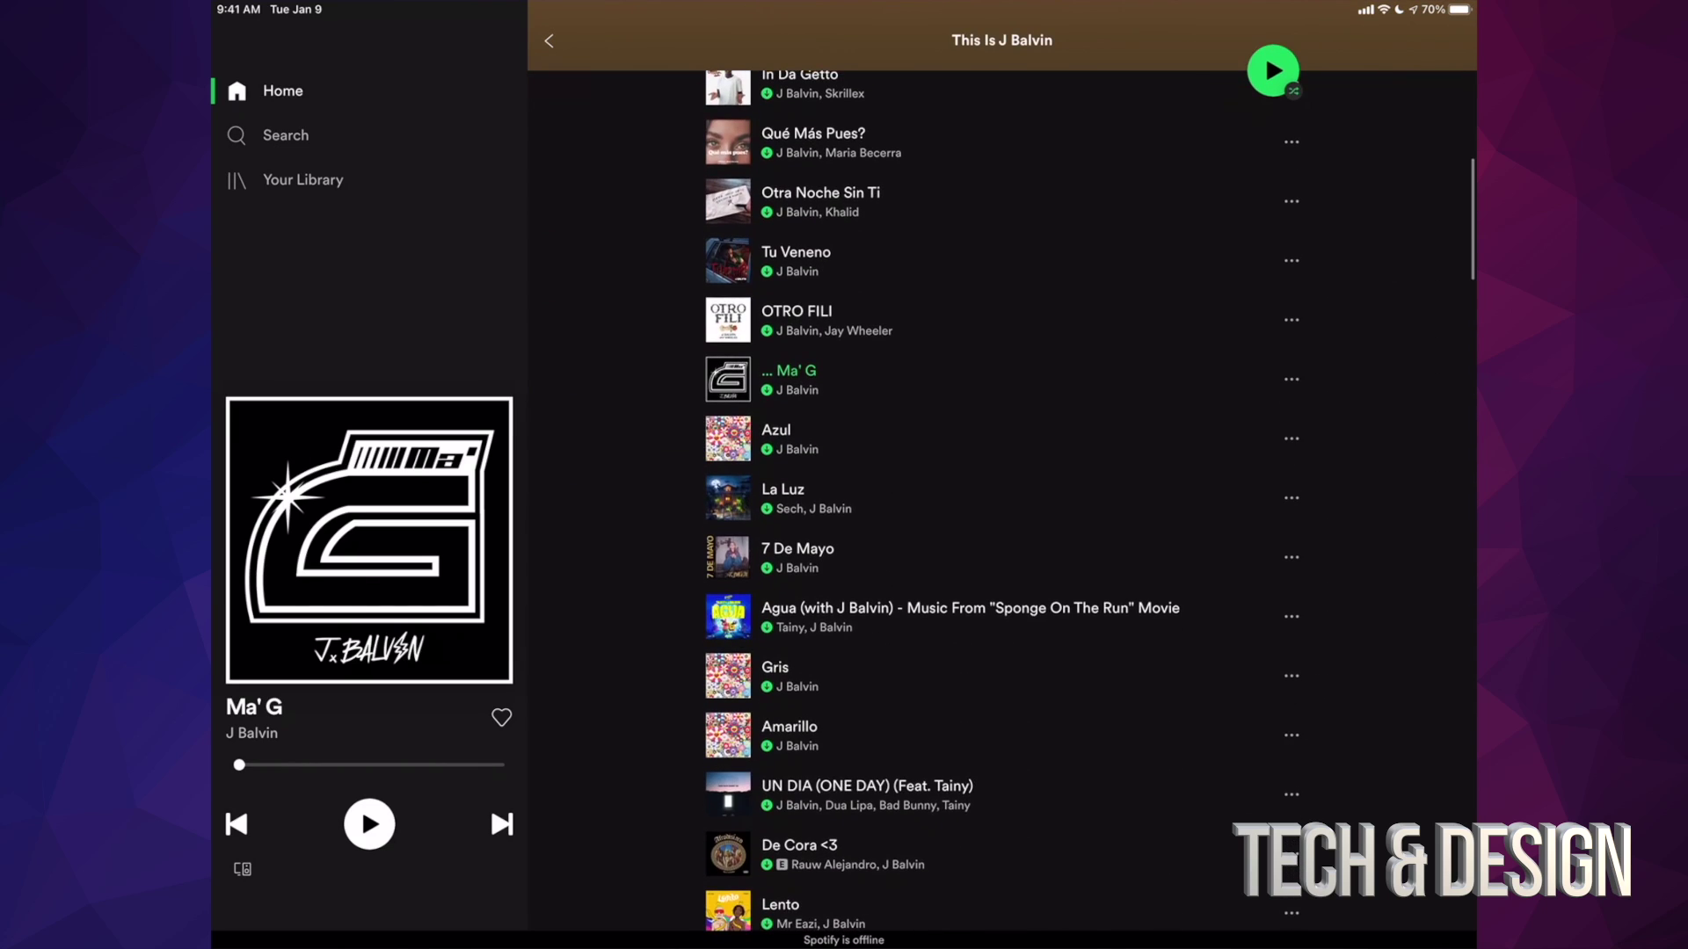
{"action": "left_click", "coordinate": [797, 548]}
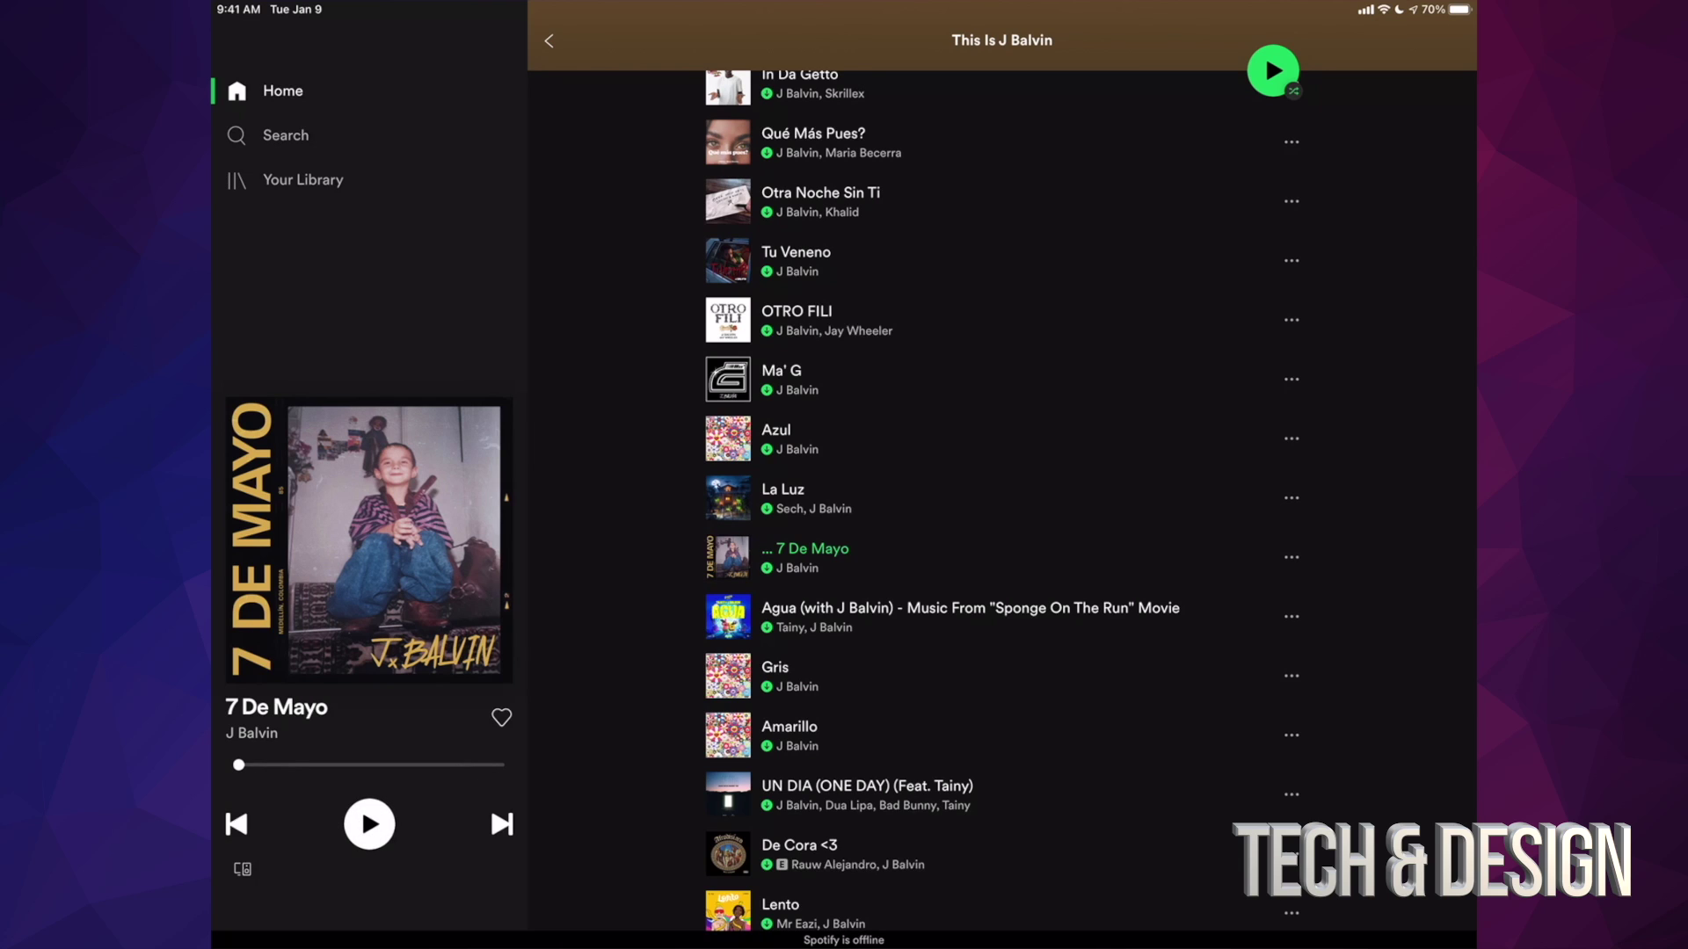
{"action": "left_click", "coordinate": [548, 40]}
{"action": "scroll", "coordinate": [1002, 475], "scroll_direction": "up", "scroll_amount": 5}
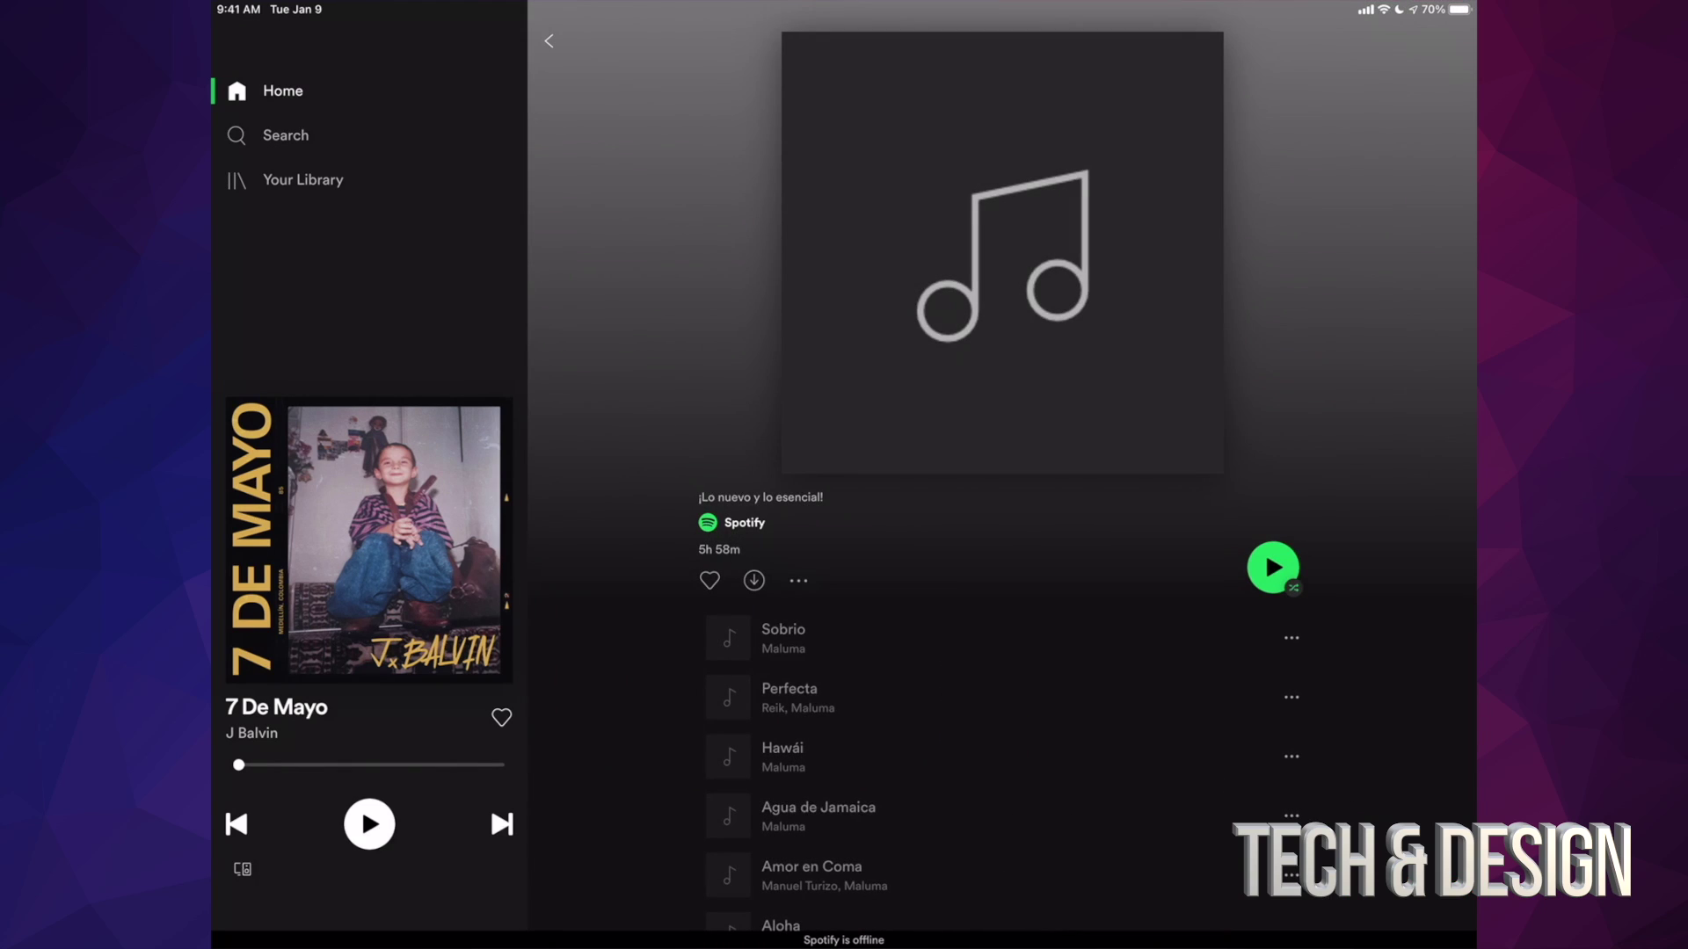
{"action": "scroll", "coordinate": [1003, 528], "scroll_direction": "down", "scroll_amount": 5}
{"action": "scroll", "coordinate": [1002, 528], "scroll_direction": "down", "scroll_amount": 4}
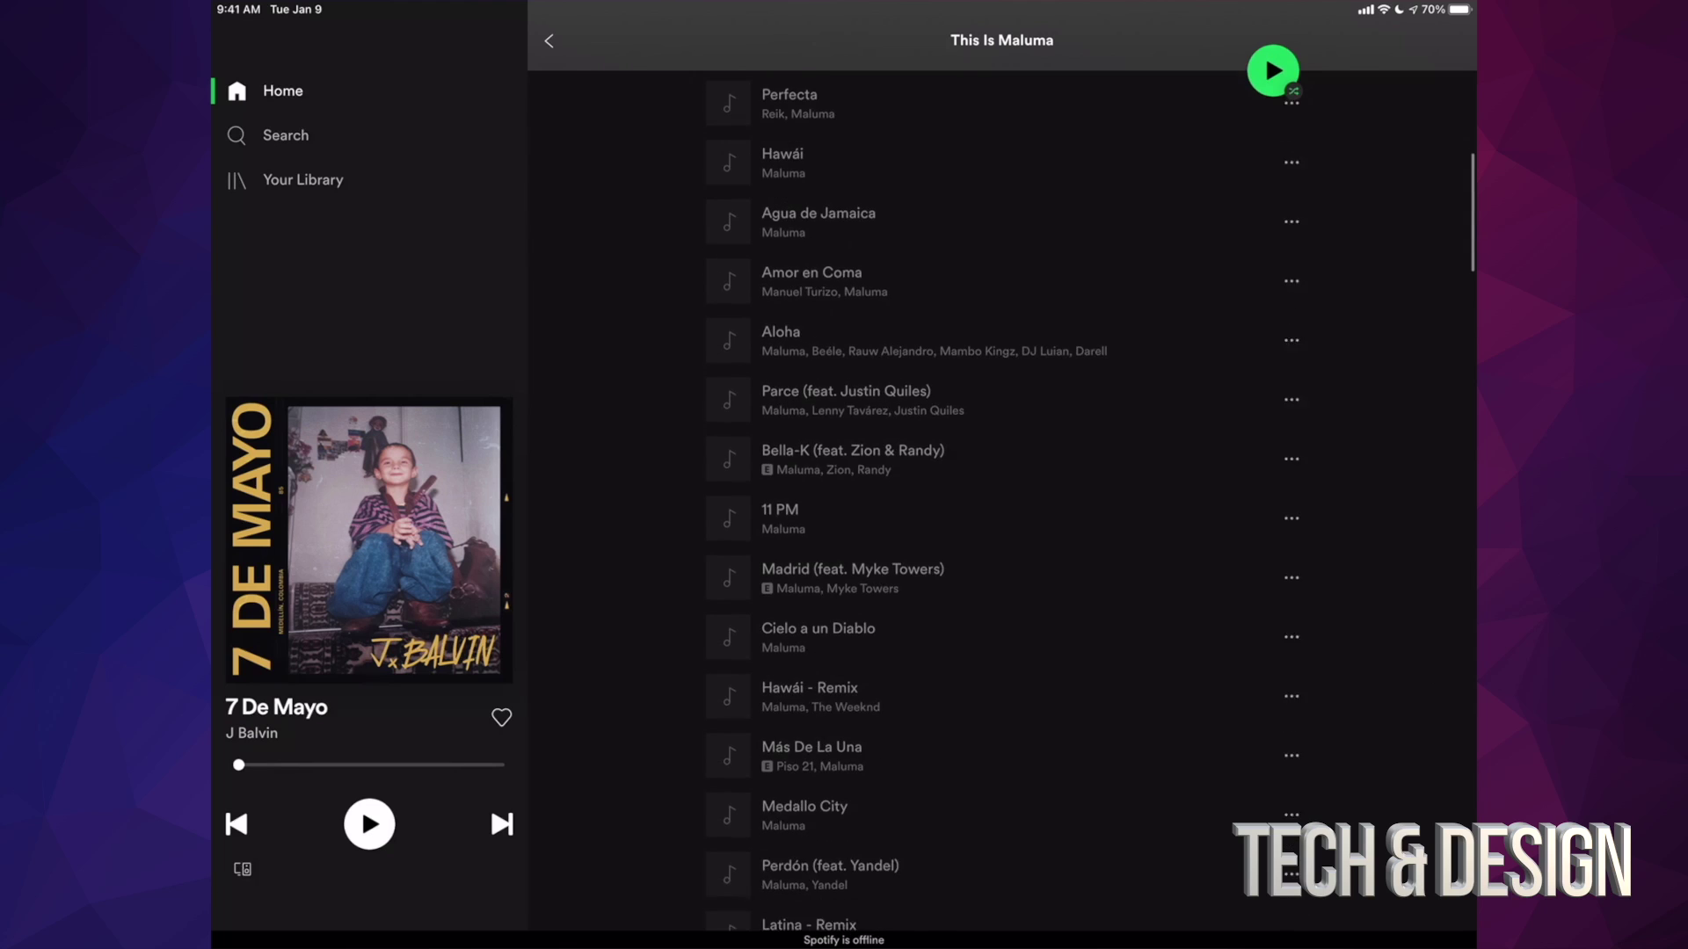
{"action": "scroll", "coordinate": [1003, 527], "scroll_direction": "up", "scroll_amount": 1}
{"action": "scroll", "coordinate": [1003, 528], "scroll_direction": "up", "scroll_amount": 5}
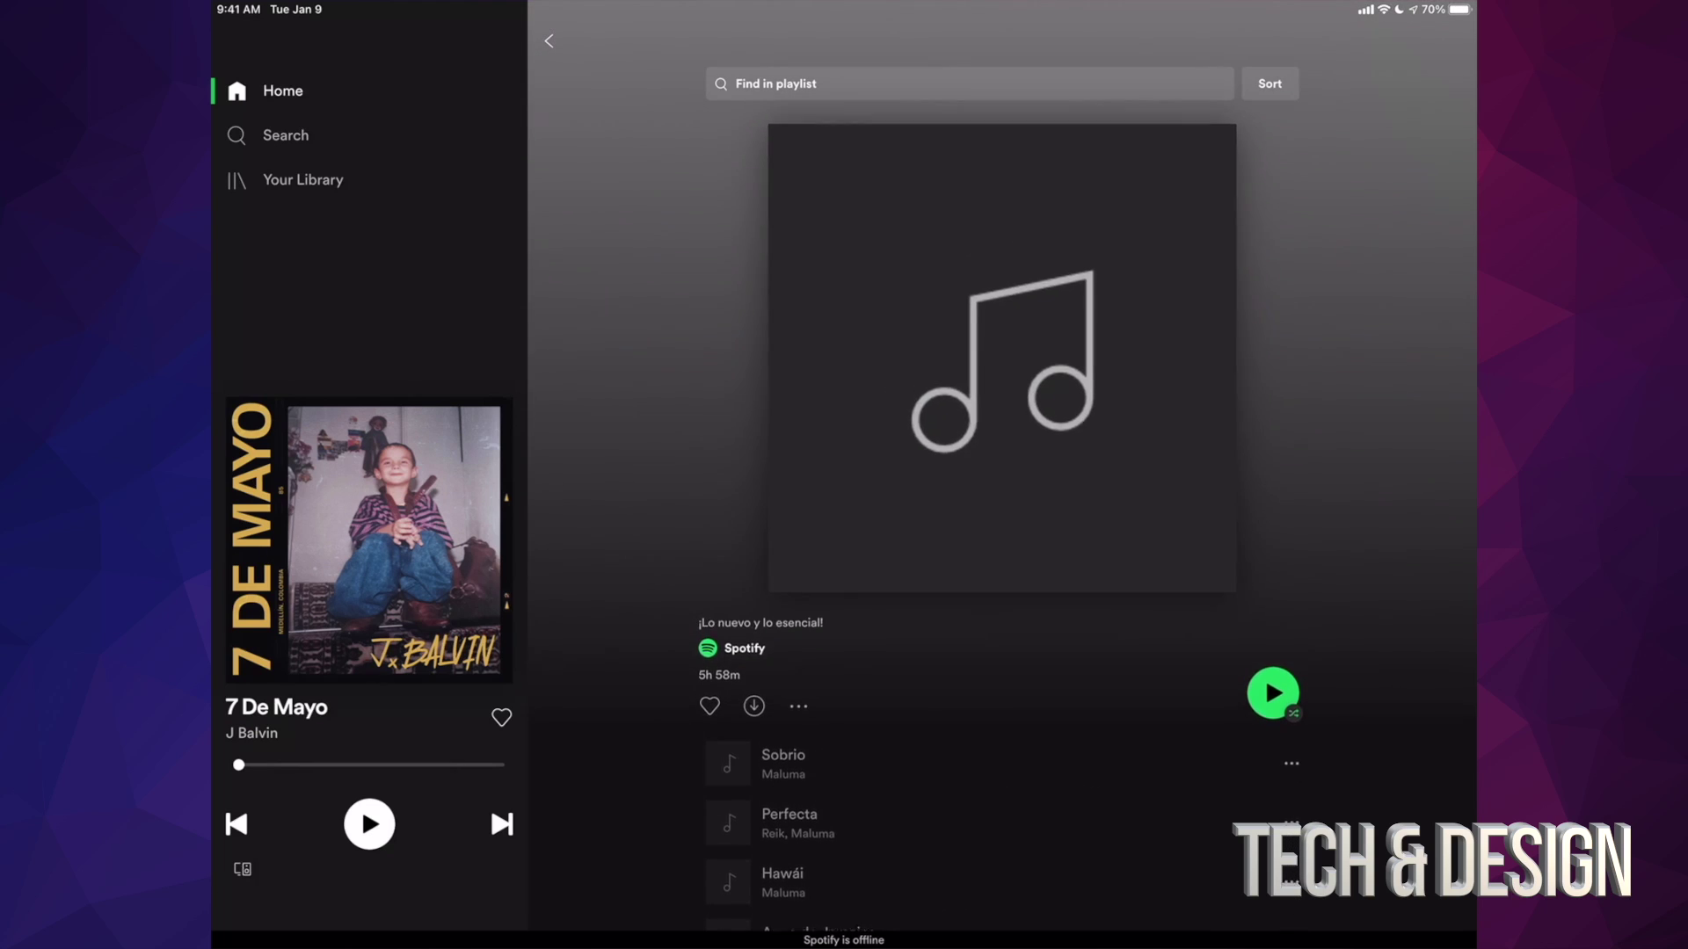
- Like the 'This Is Maluma' playlist from its options menu
{"action": "left_click", "coordinate": [797, 666]}
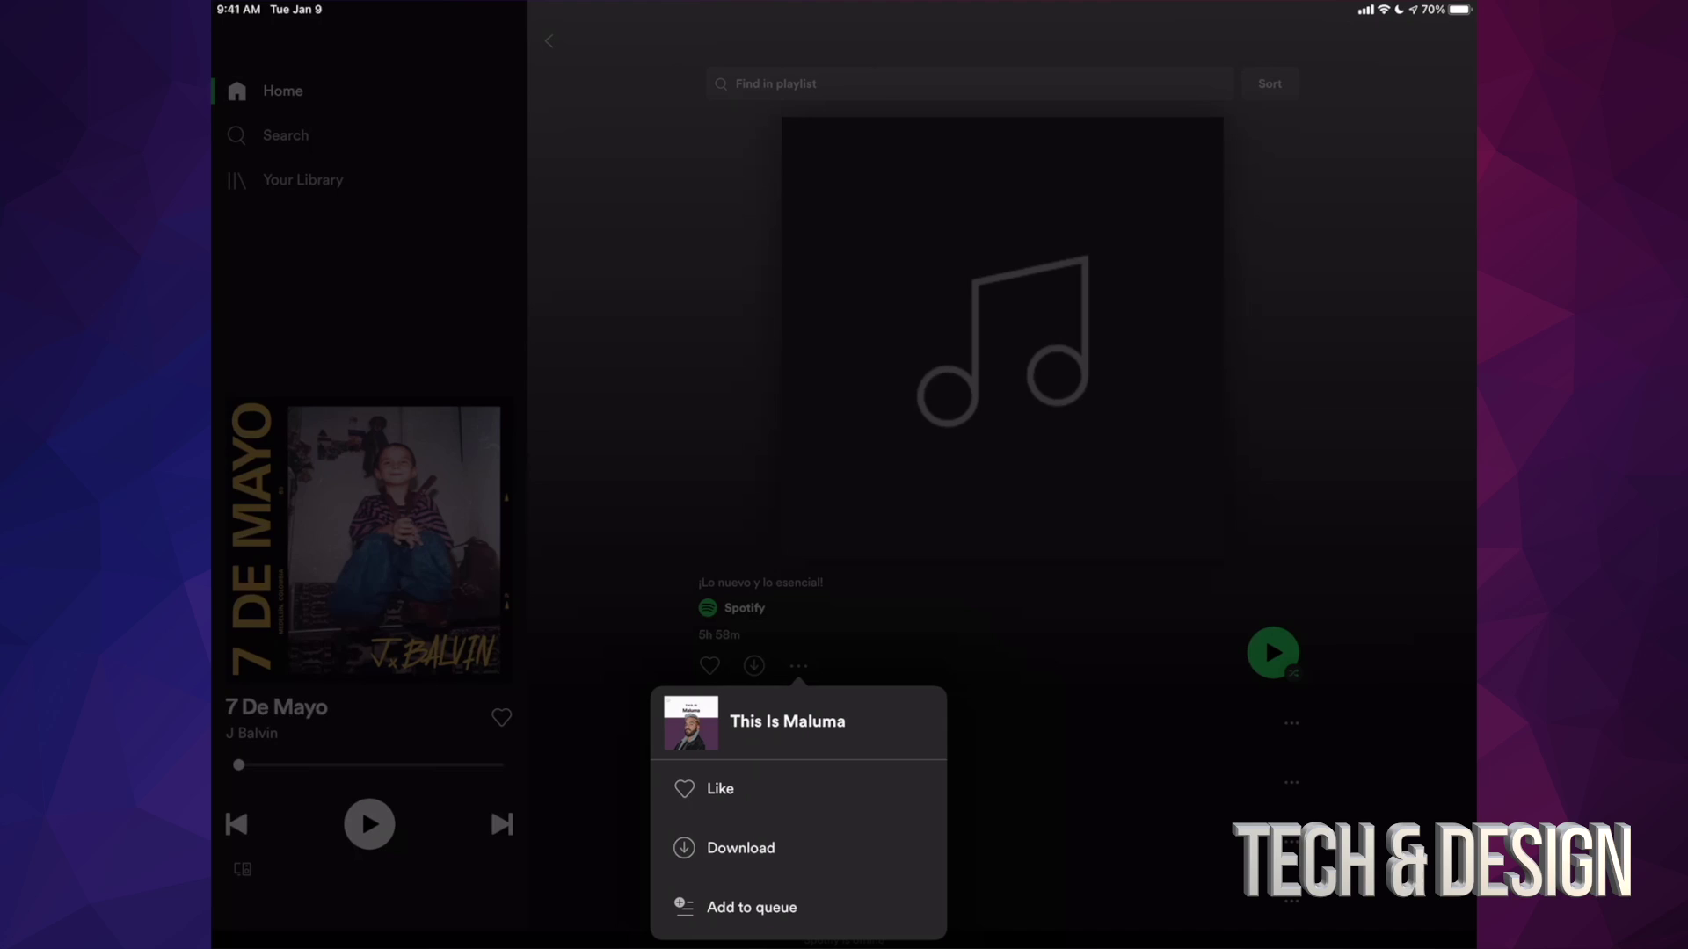
{"action": "left_click", "coordinate": [740, 848]}
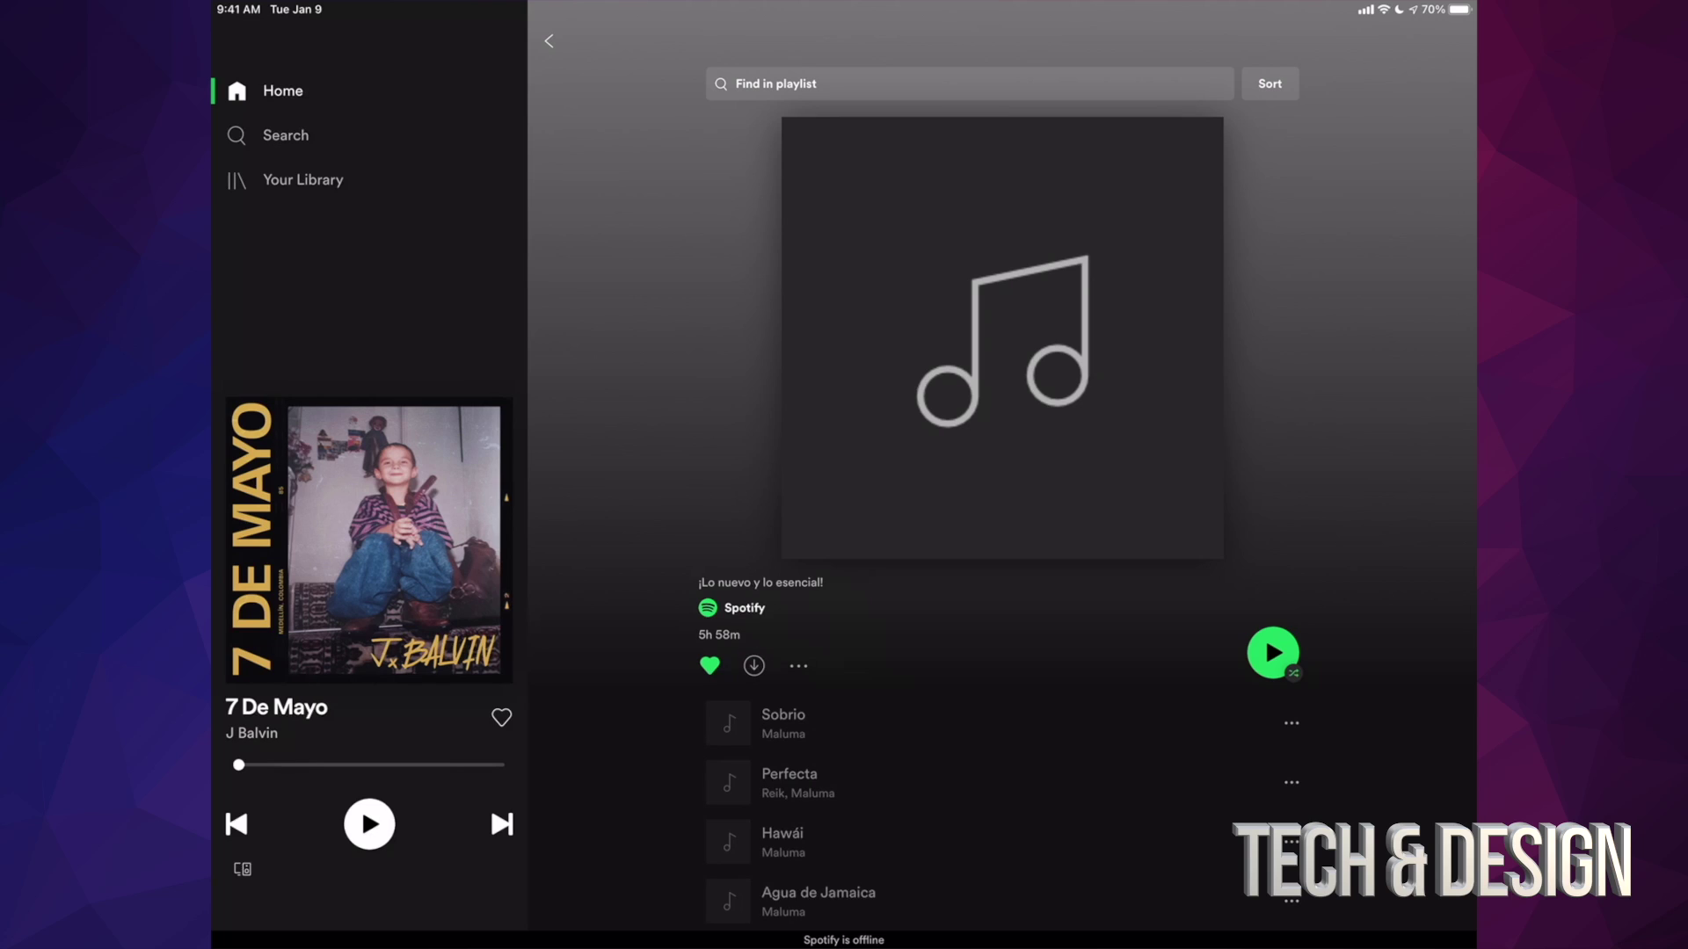
{"action": "left_click", "coordinate": [549, 41]}
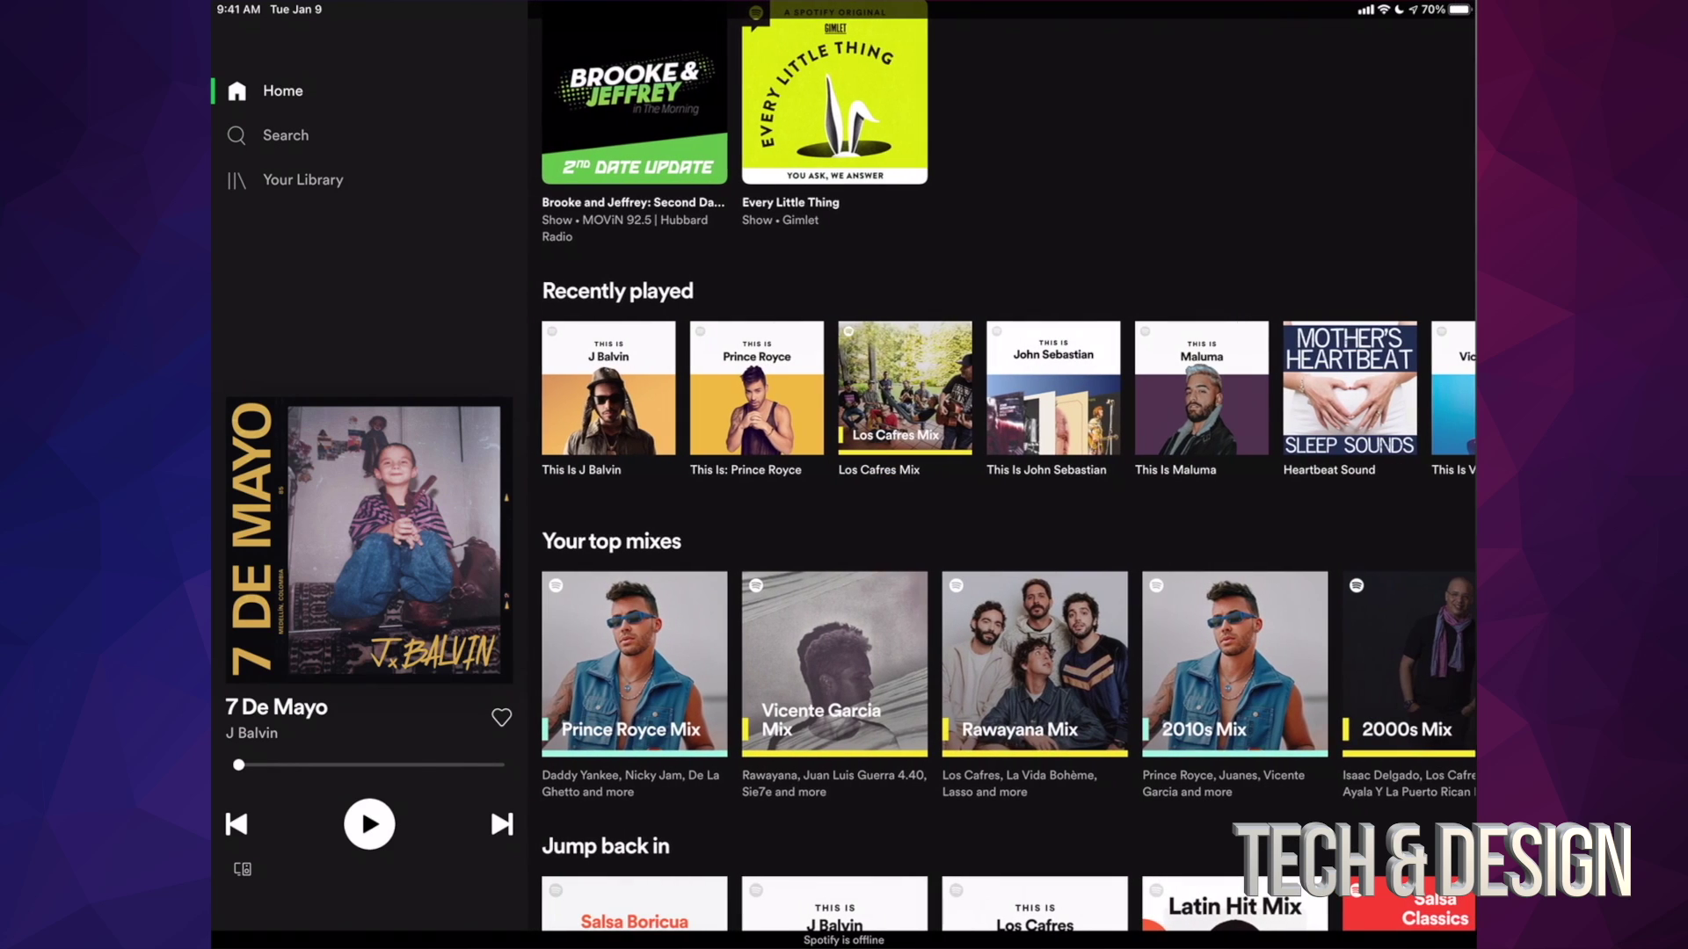
{"action": "scroll", "coordinate": [1002, 529], "scroll_direction": "down", "scroll_amount": 5}
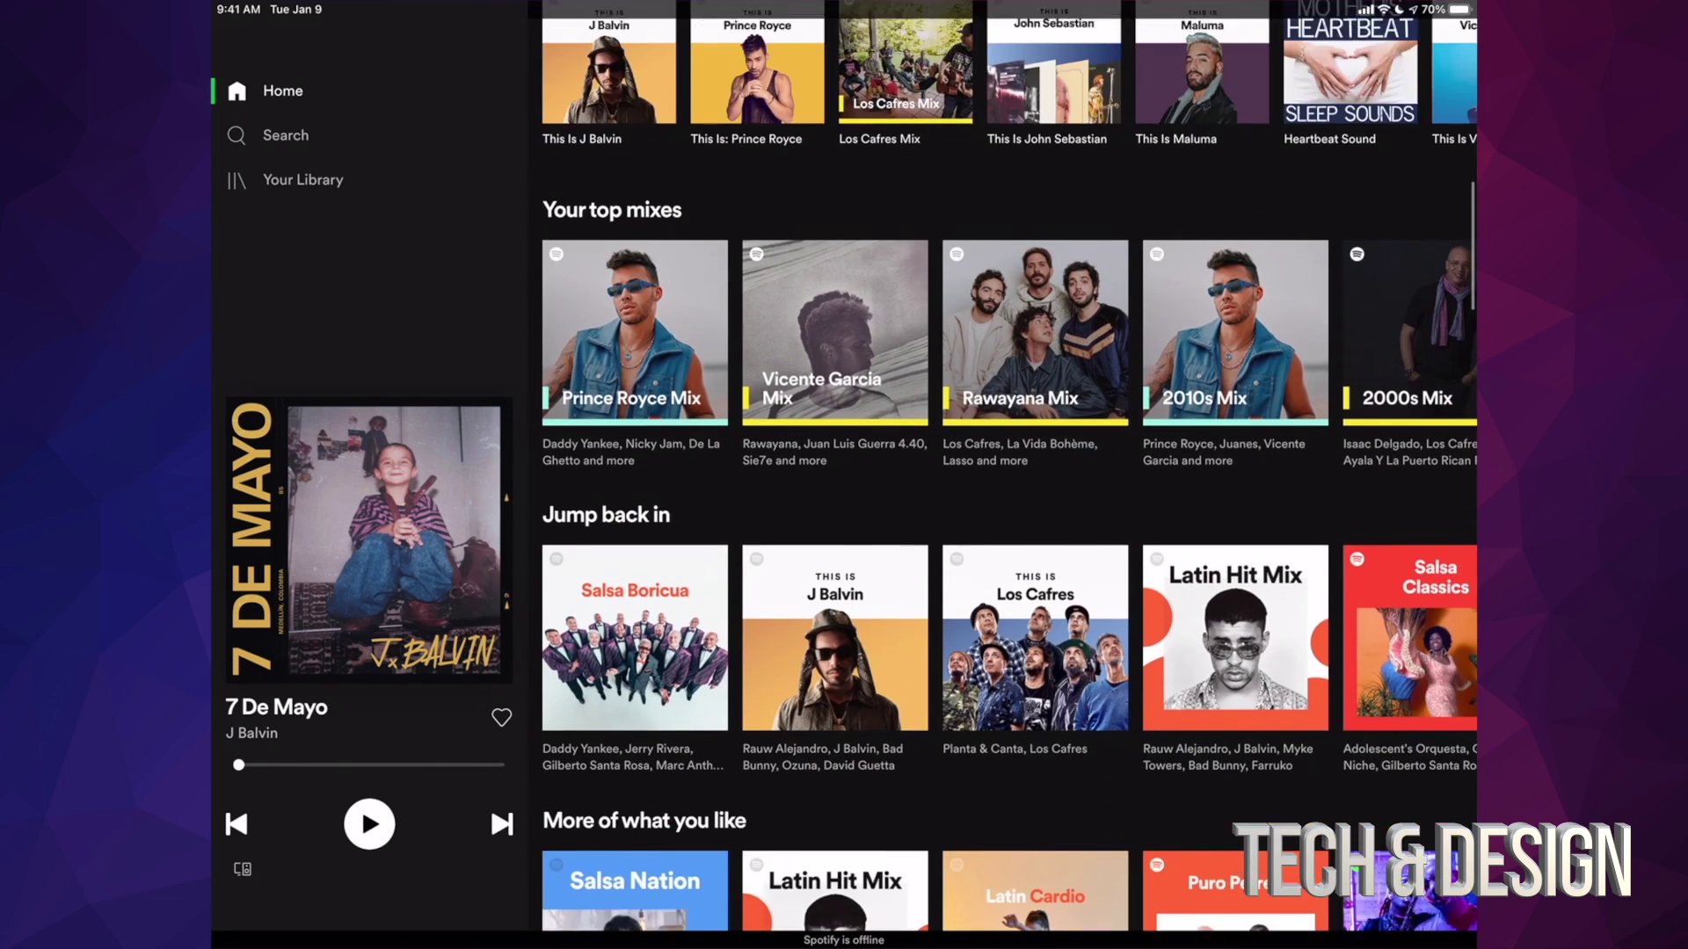
{"action": "scroll", "coordinate": [1003, 474], "scroll_direction": "up", "scroll_amount": 6}
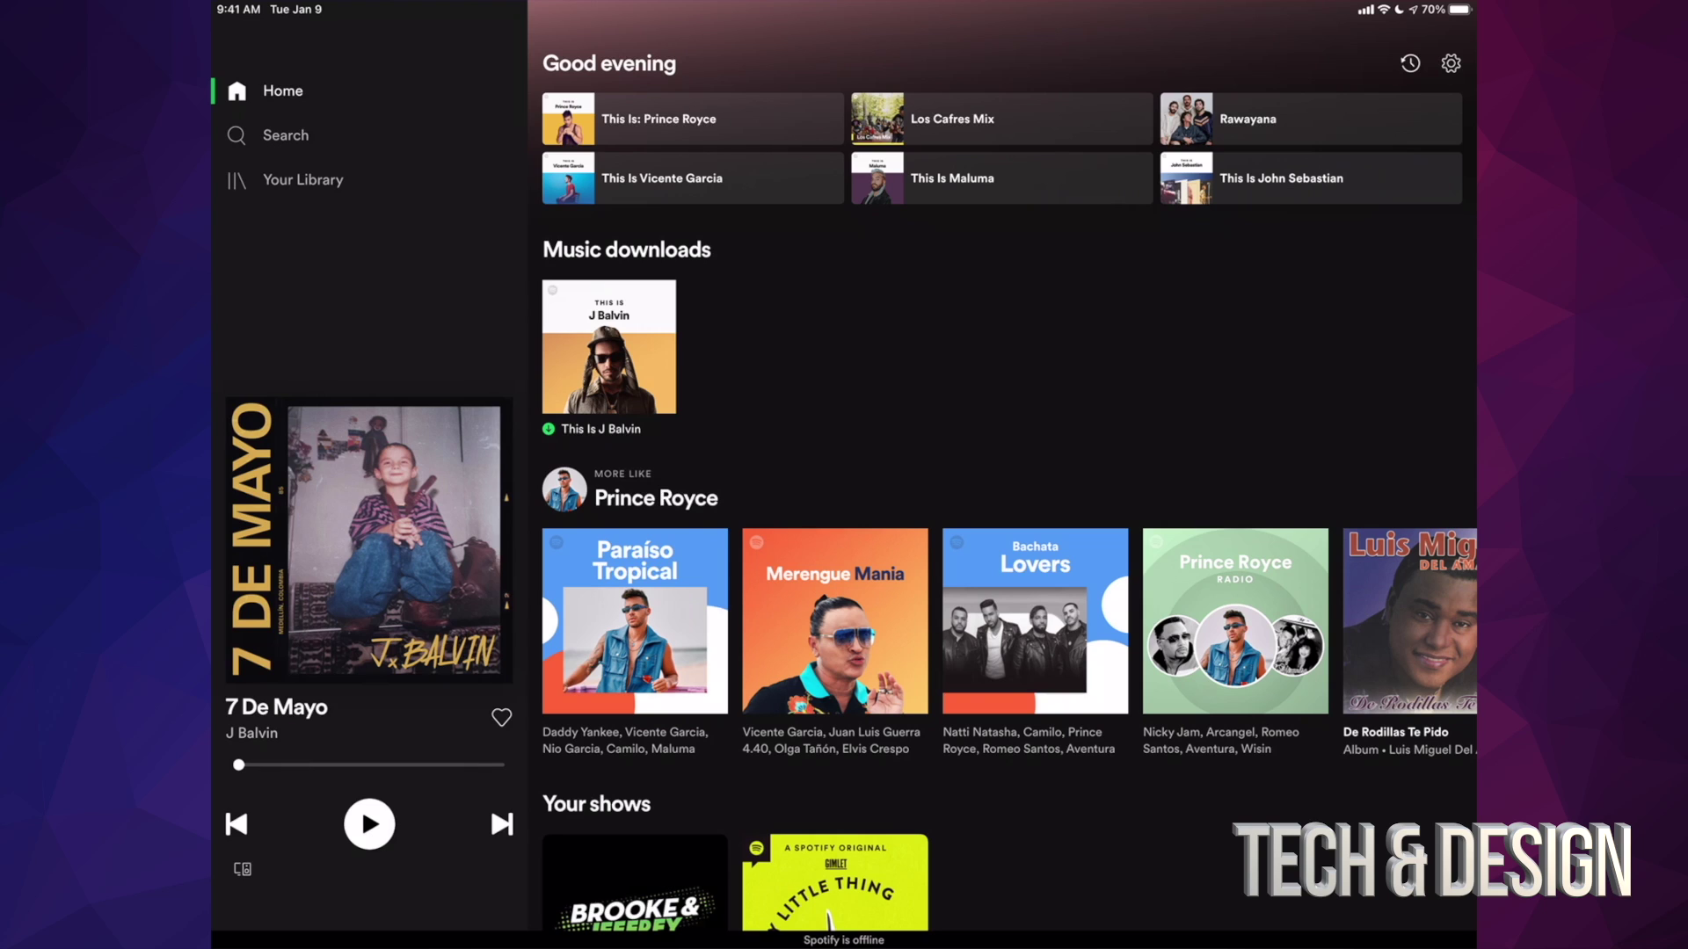
{"action": "left_click", "coordinate": [609, 348]}
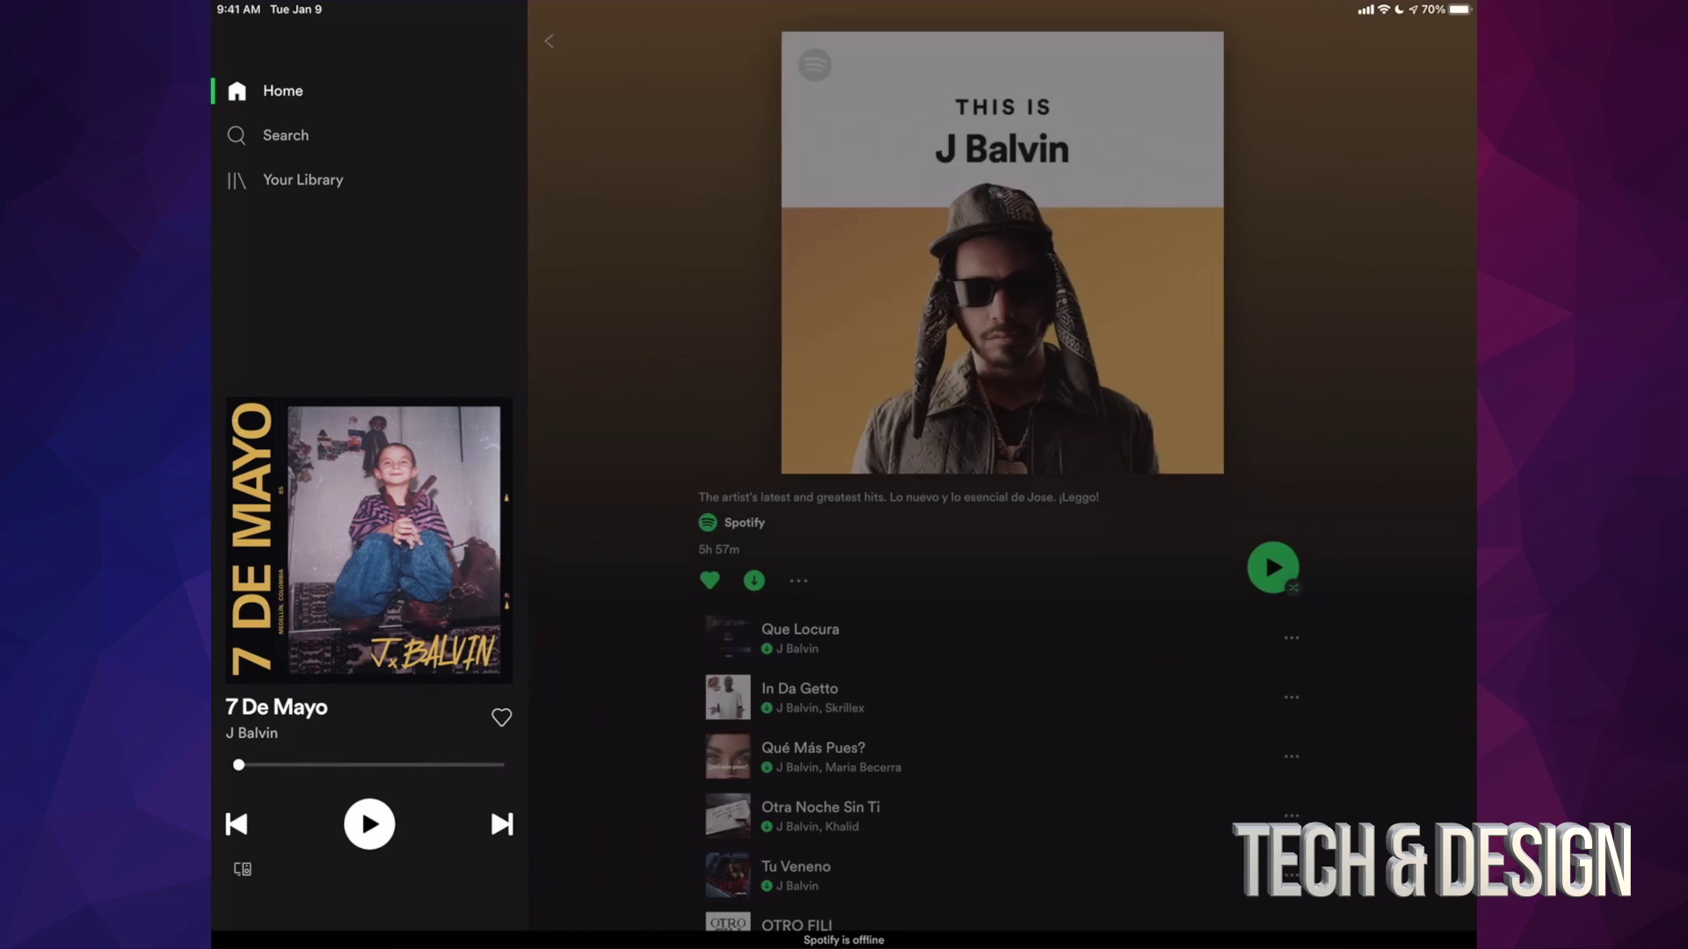
{"action": "scroll", "coordinate": [1003, 528], "scroll_direction": "down", "scroll_amount": 10}
{"action": "scroll", "coordinate": [1003, 528], "scroll_direction": "down", "scroll_amount": 5}
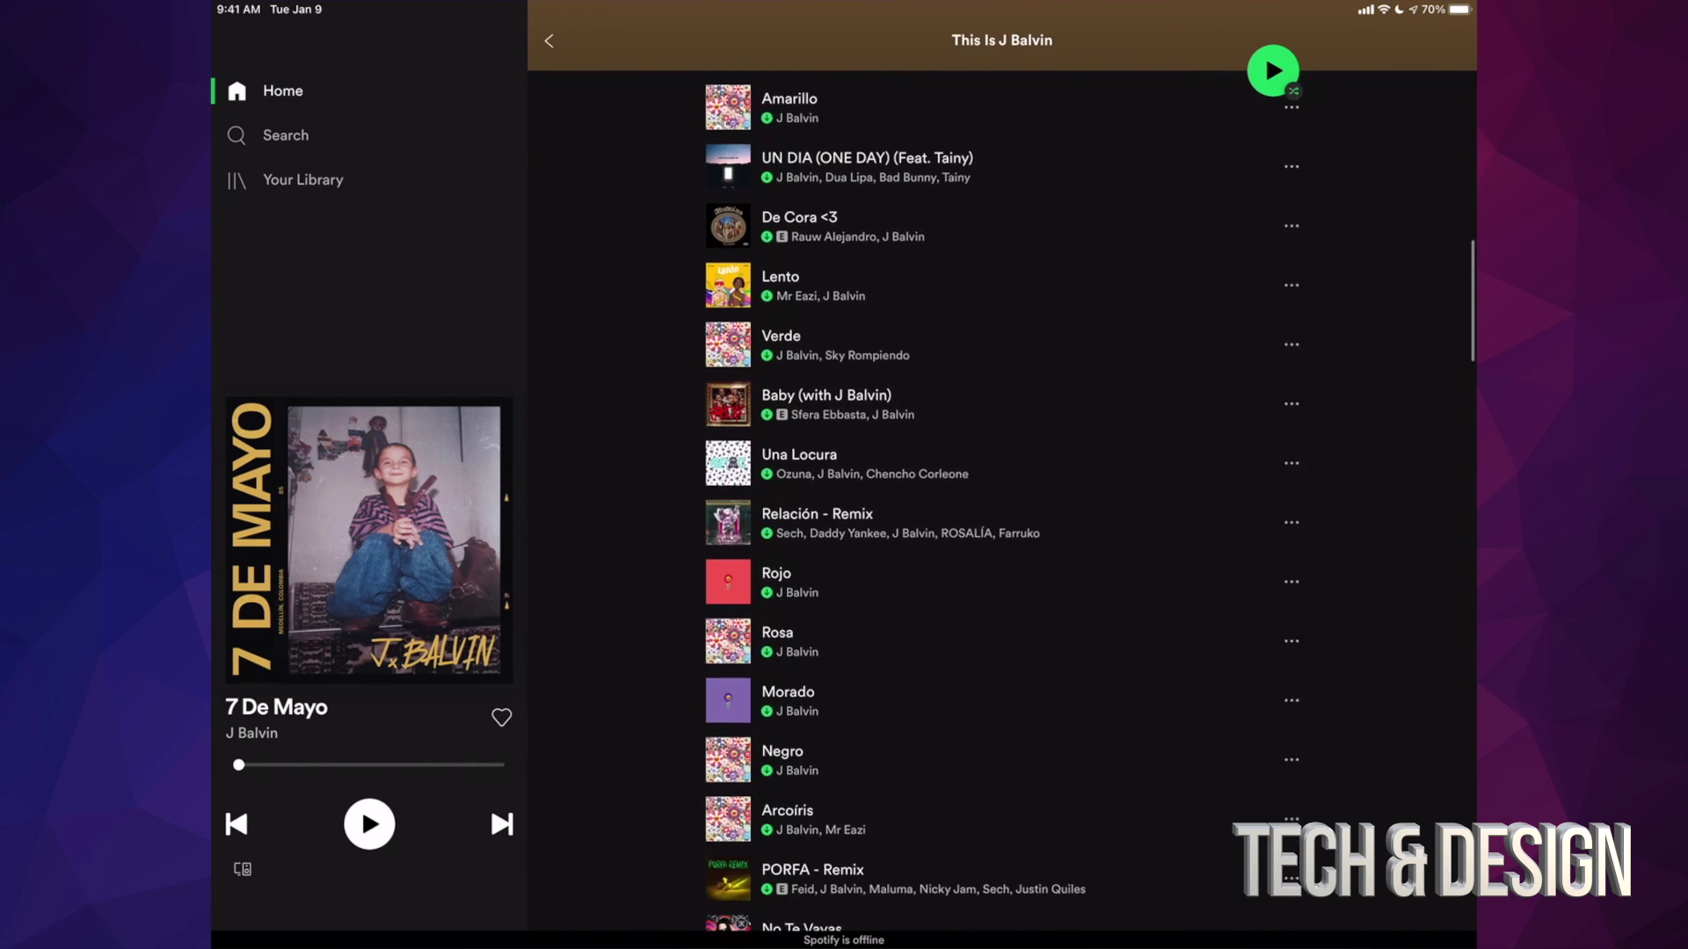
{"action": "scroll", "coordinate": [1003, 528], "scroll_direction": "up", "scroll_amount": 15}
{"action": "scroll", "coordinate": [1002, 528], "scroll_direction": "down", "scroll_amount": 10}
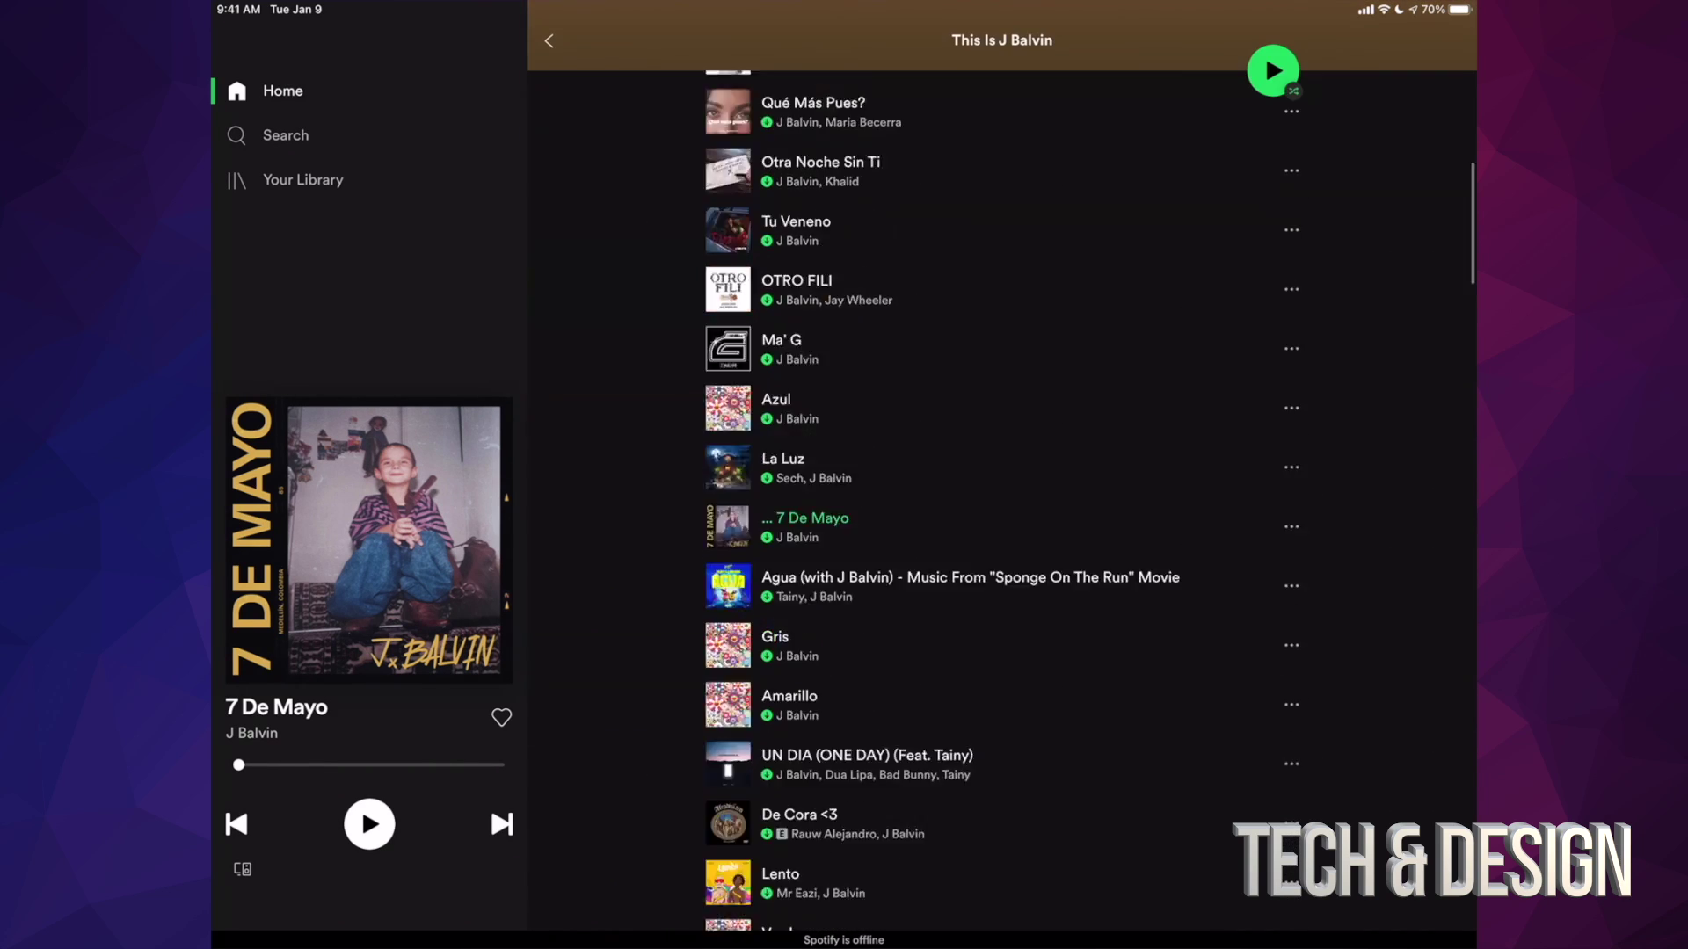
{"action": "scroll", "coordinate": [1003, 527], "scroll_direction": "down", "scroll_amount": 8}
{"action": "scroll", "coordinate": [1003, 529], "scroll_direction": "down", "scroll_amount": 8}
{"action": "scroll", "coordinate": [1002, 529], "scroll_direction": "down", "scroll_amount": 8}
{"action": "scroll", "coordinate": [1002, 528], "scroll_direction": "down", "scroll_amount": 8}
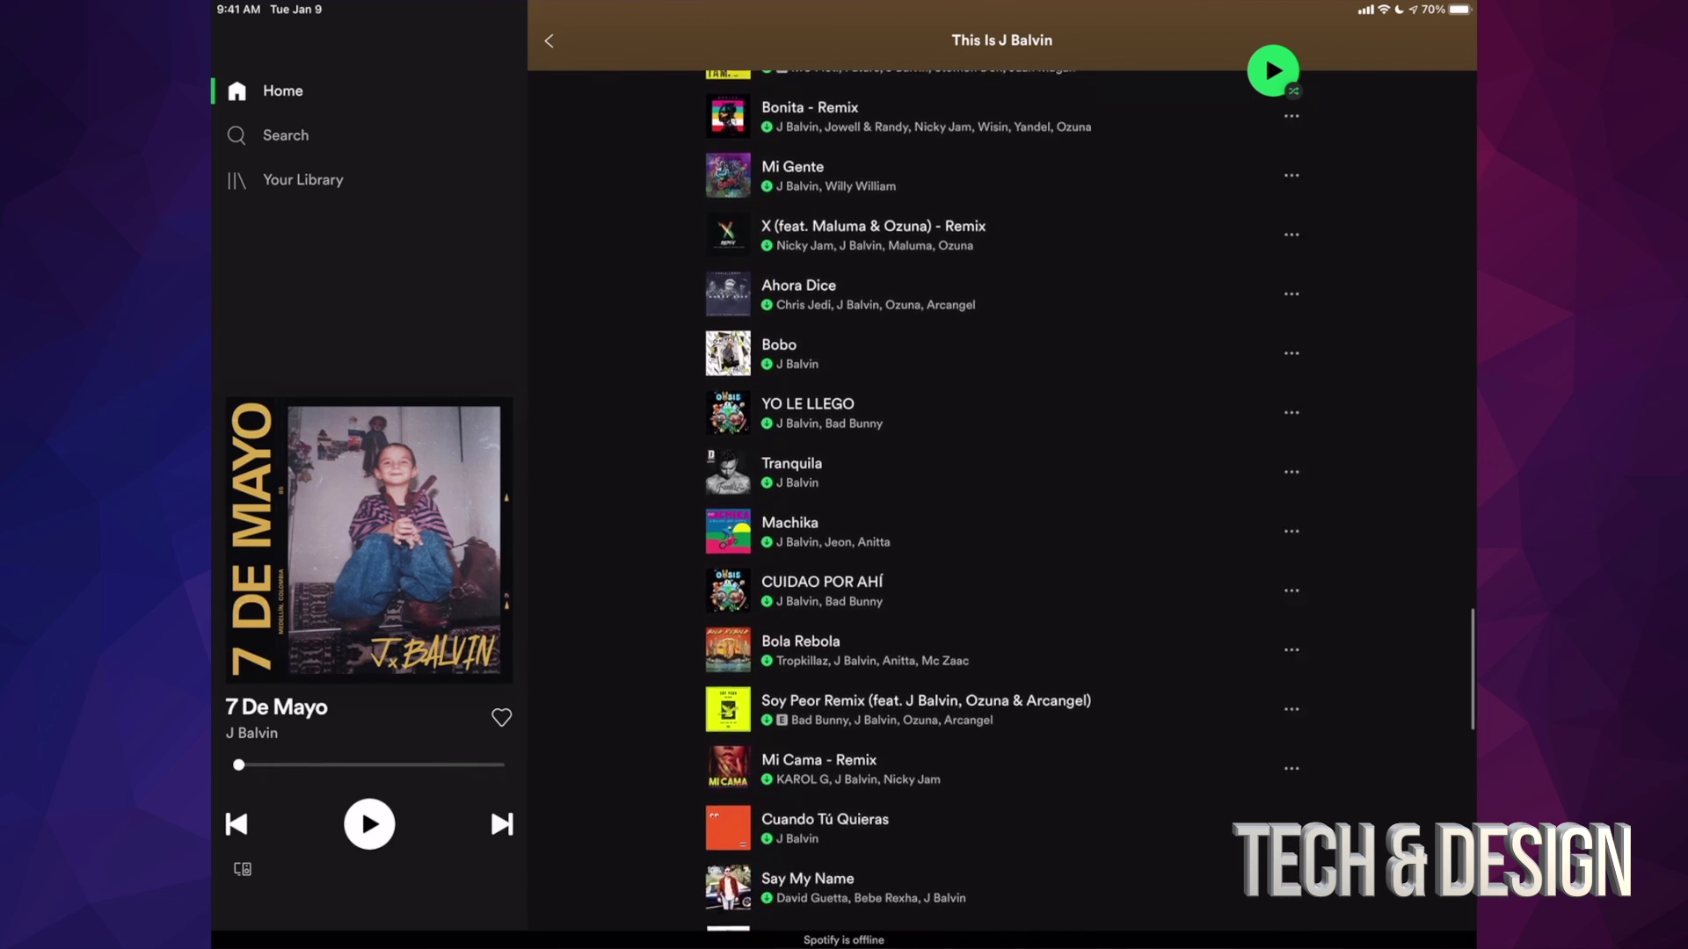
{"action": "scroll", "coordinate": [1002, 528], "scroll_direction": "down", "scroll_amount": 8}
{"action": "scroll", "coordinate": [1002, 528], "scroll_direction": "down", "scroll_amount": 8}
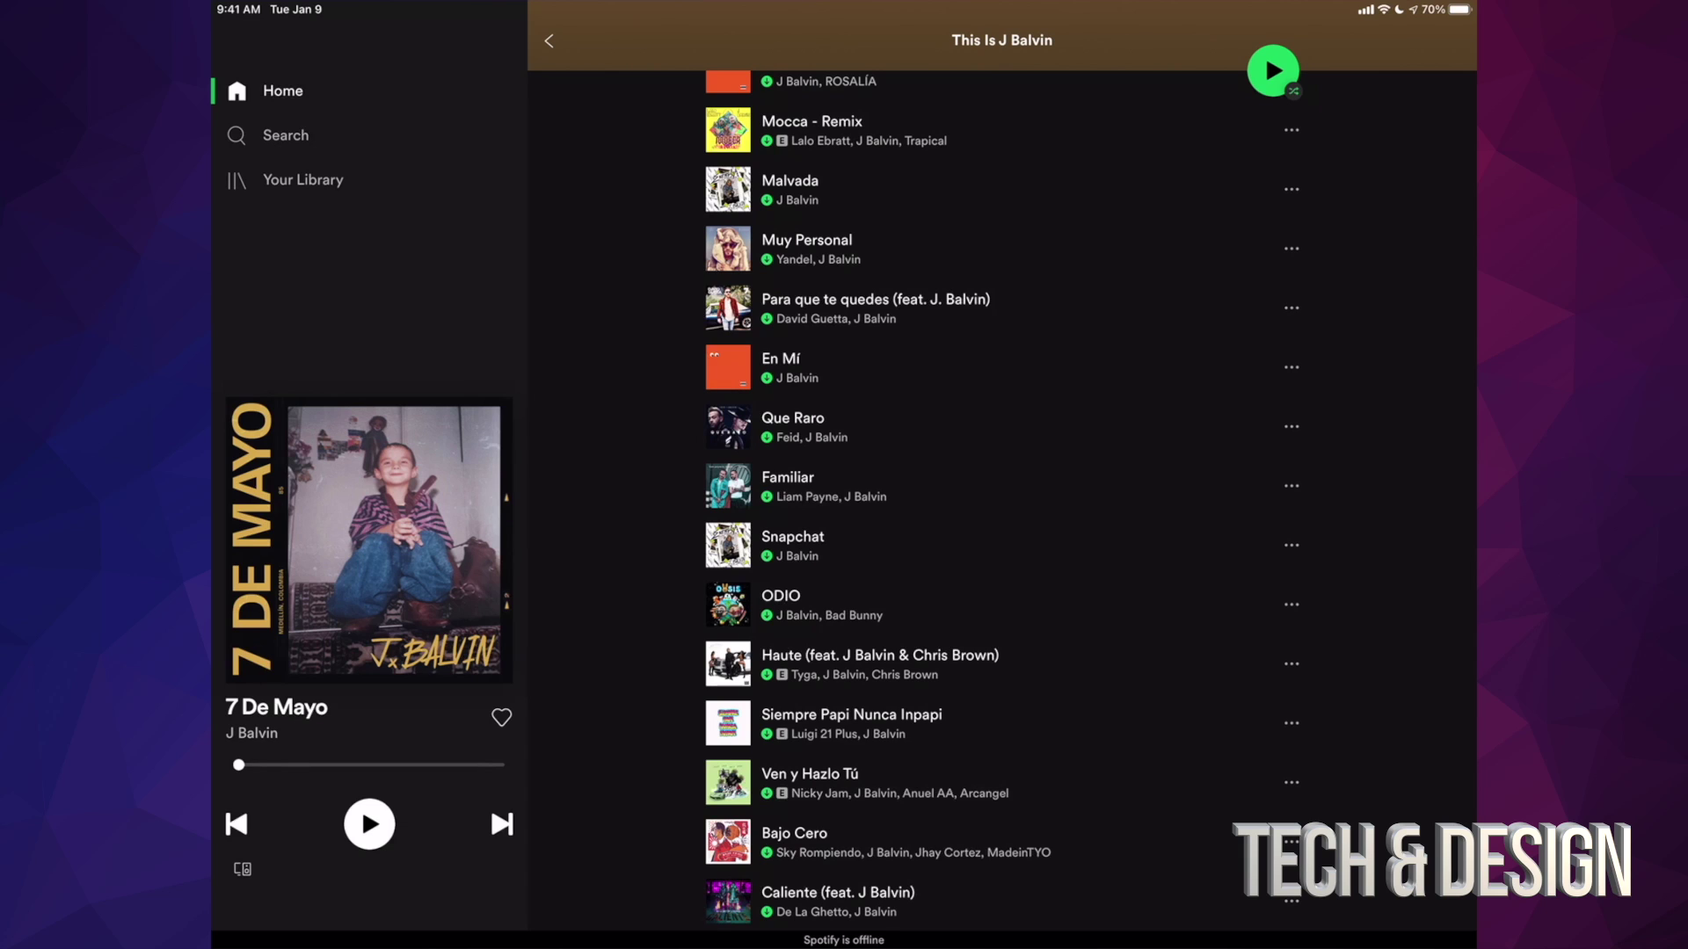
{"action": "scroll", "coordinate": [1002, 529], "scroll_direction": "up", "scroll_amount": 8}
{"action": "scroll", "coordinate": [1002, 527], "scroll_direction": "up", "scroll_amount": 8}
{"action": "scroll", "coordinate": [1003, 528], "scroll_direction": "up", "scroll_amount": 8}
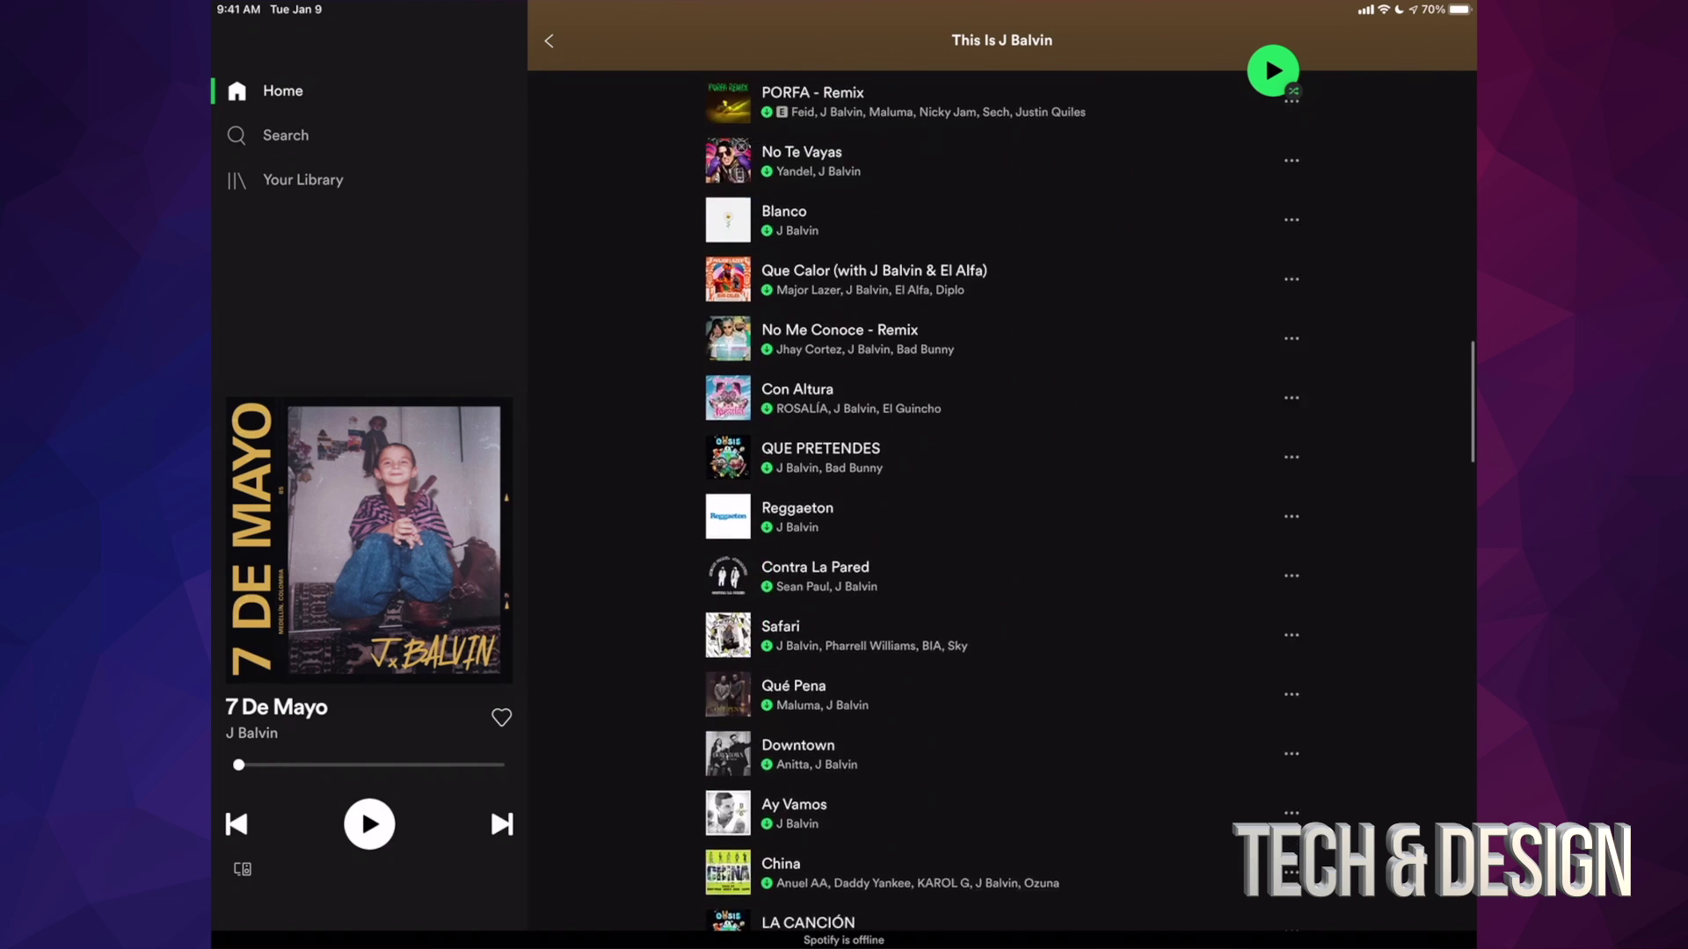
{"action": "scroll", "coordinate": [1002, 528], "scroll_direction": "up", "scroll_amount": 8}
{"action": "left_click", "coordinate": [548, 40]}
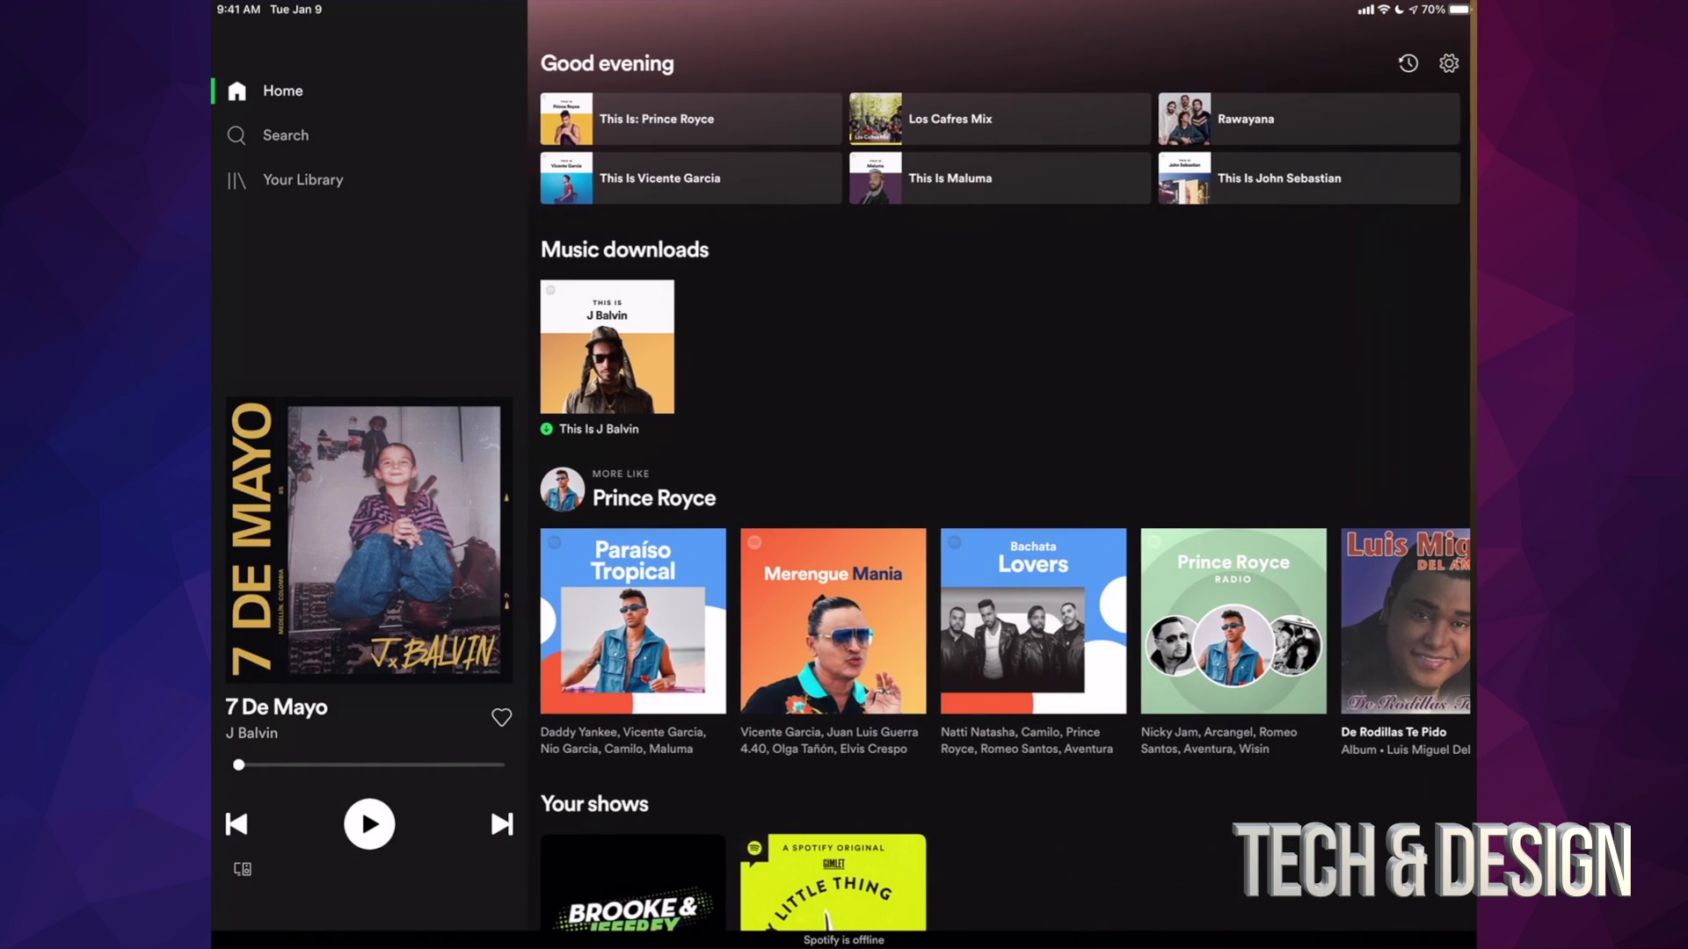
{"action": "scroll", "coordinate": [1002, 529], "scroll_direction": "up", "scroll_amount": 2}
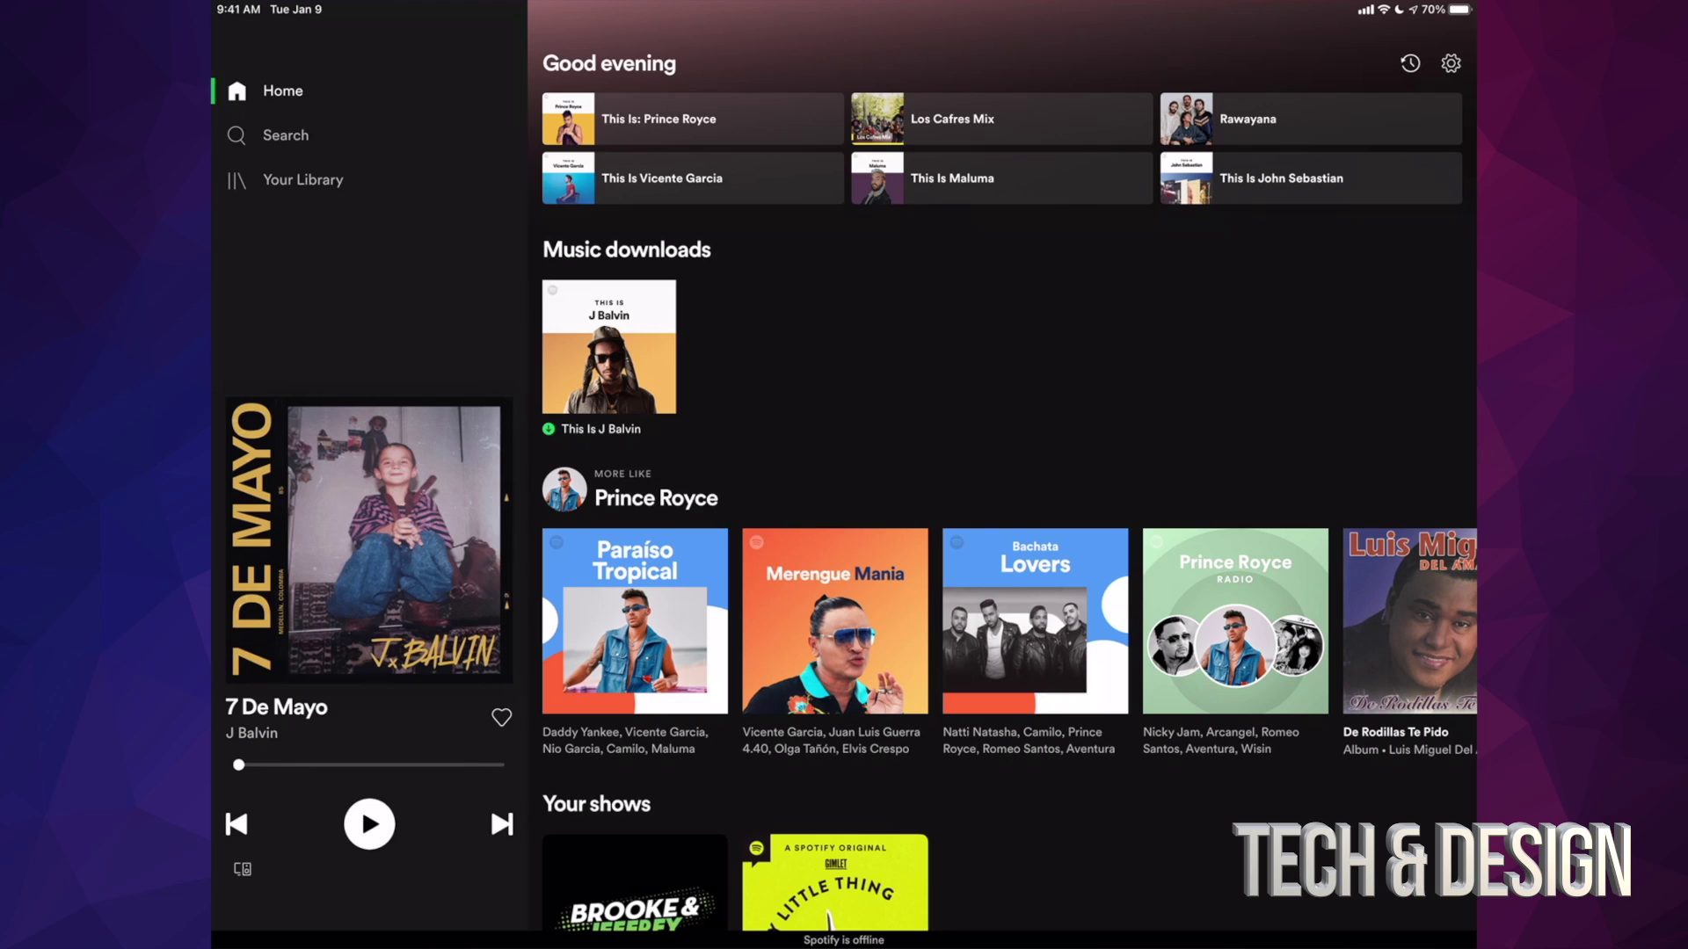
{"action": "left_click", "coordinate": [1451, 63]}
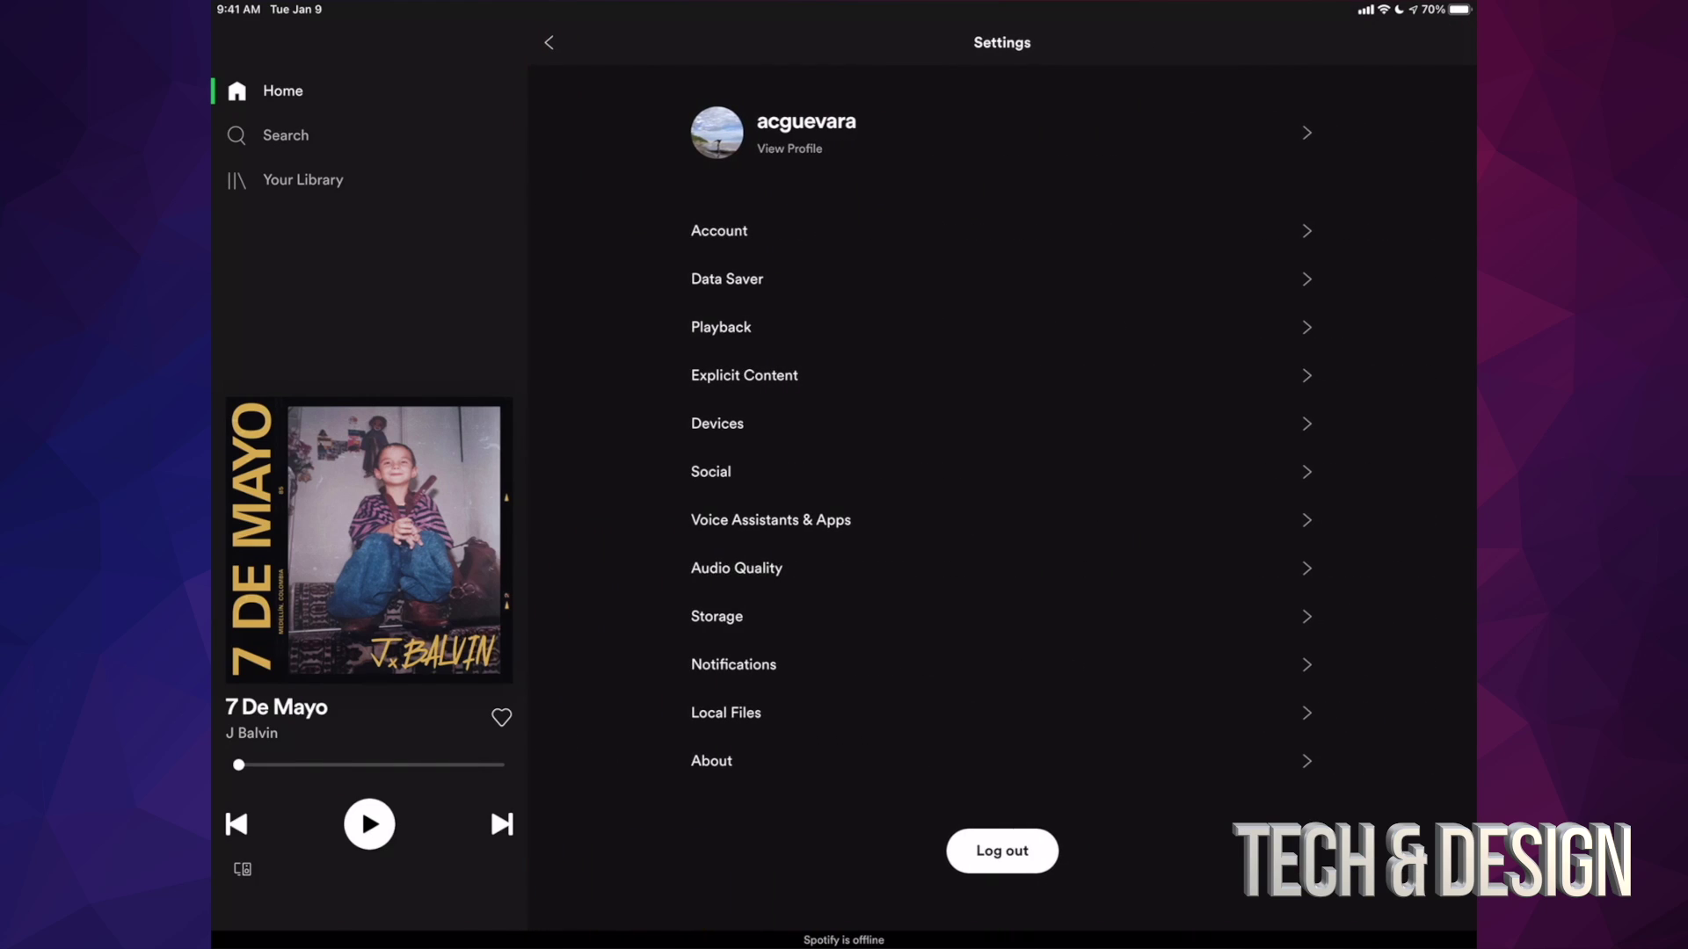
{"action": "left_click", "coordinate": [736, 567]}
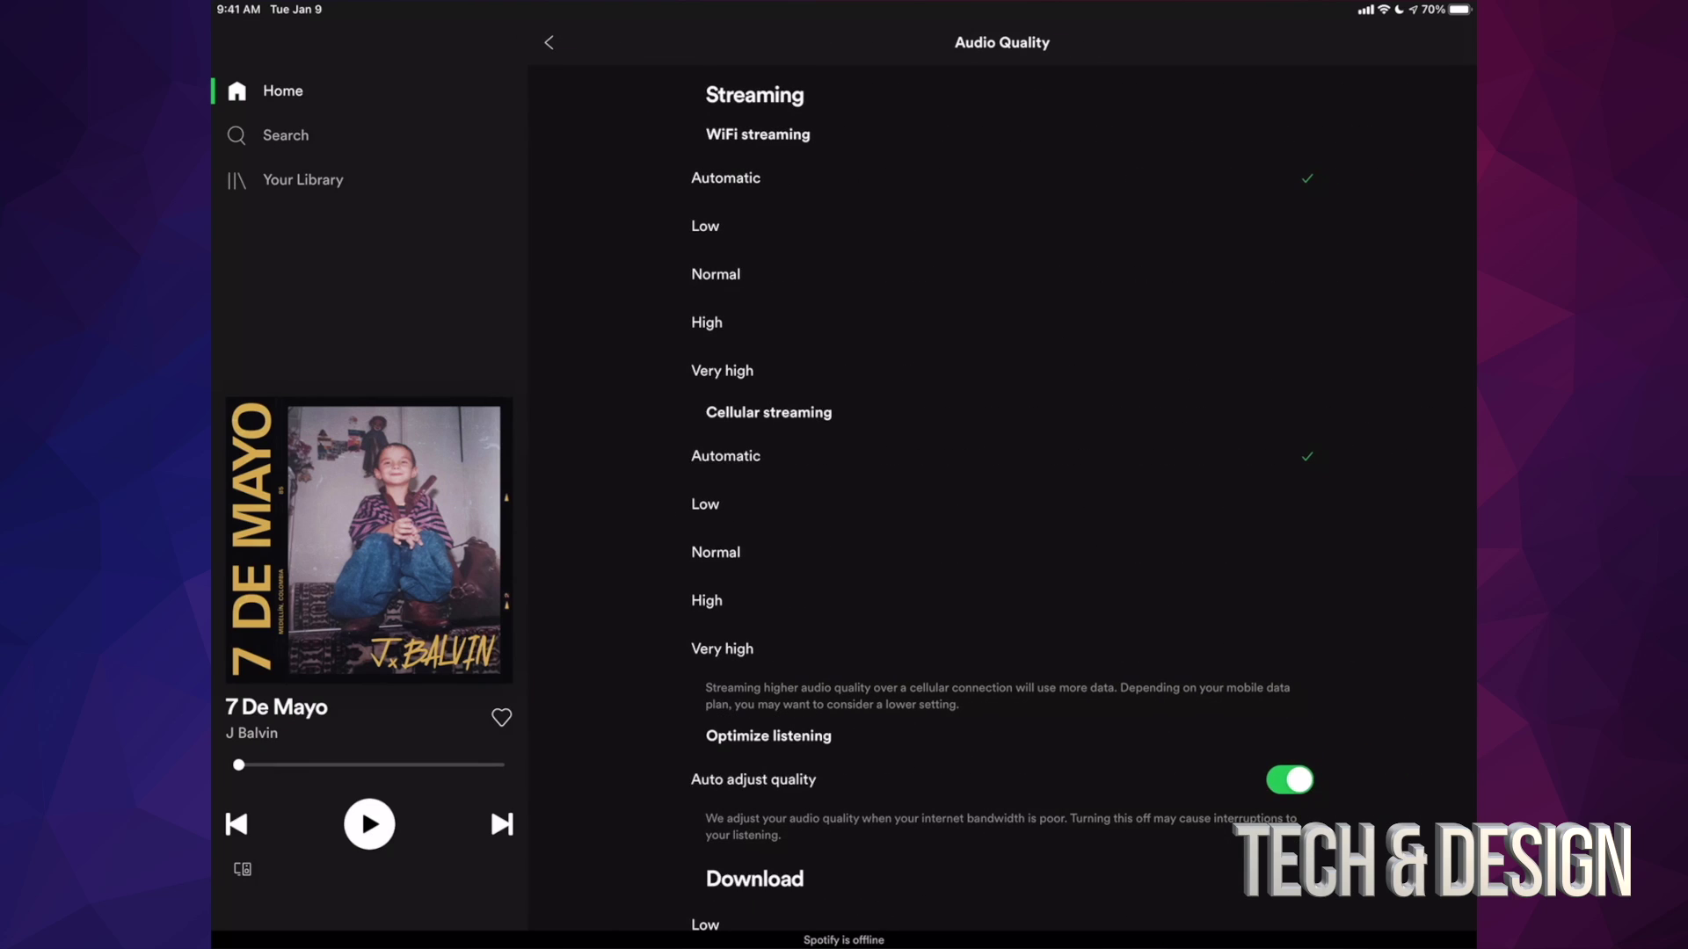
{"action": "scroll", "coordinate": [1003, 528], "scroll_direction": "down", "scroll_amount": 3}
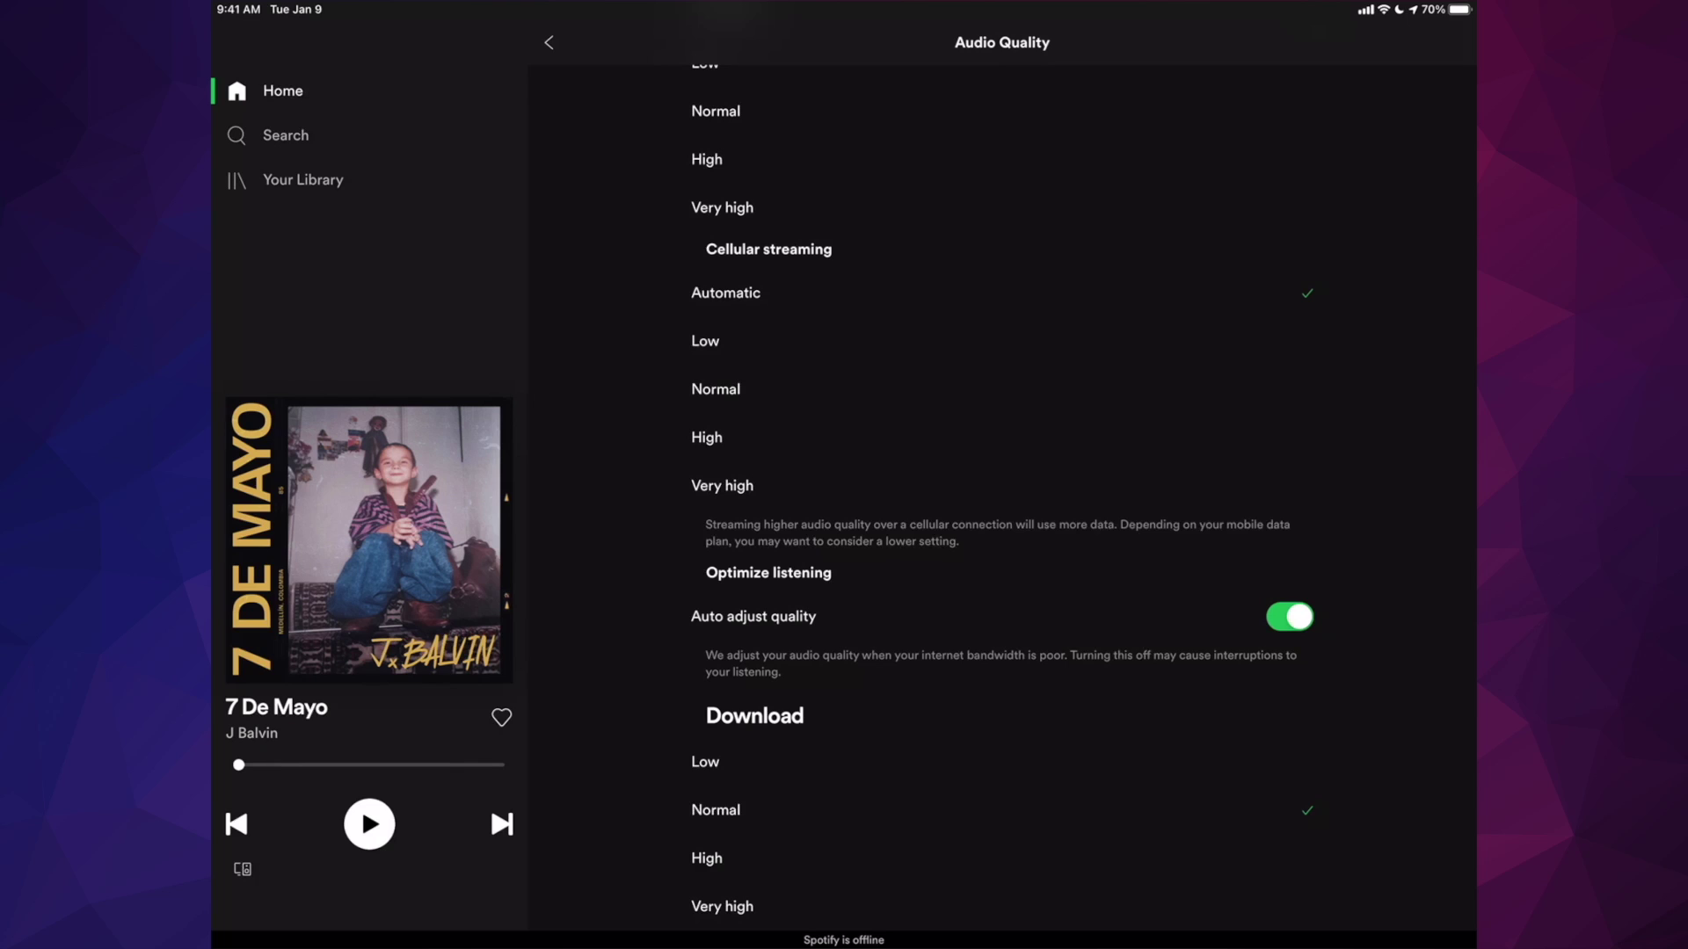
{"action": "left_click", "coordinate": [549, 41]}
{"action": "left_click", "coordinate": [549, 42]}
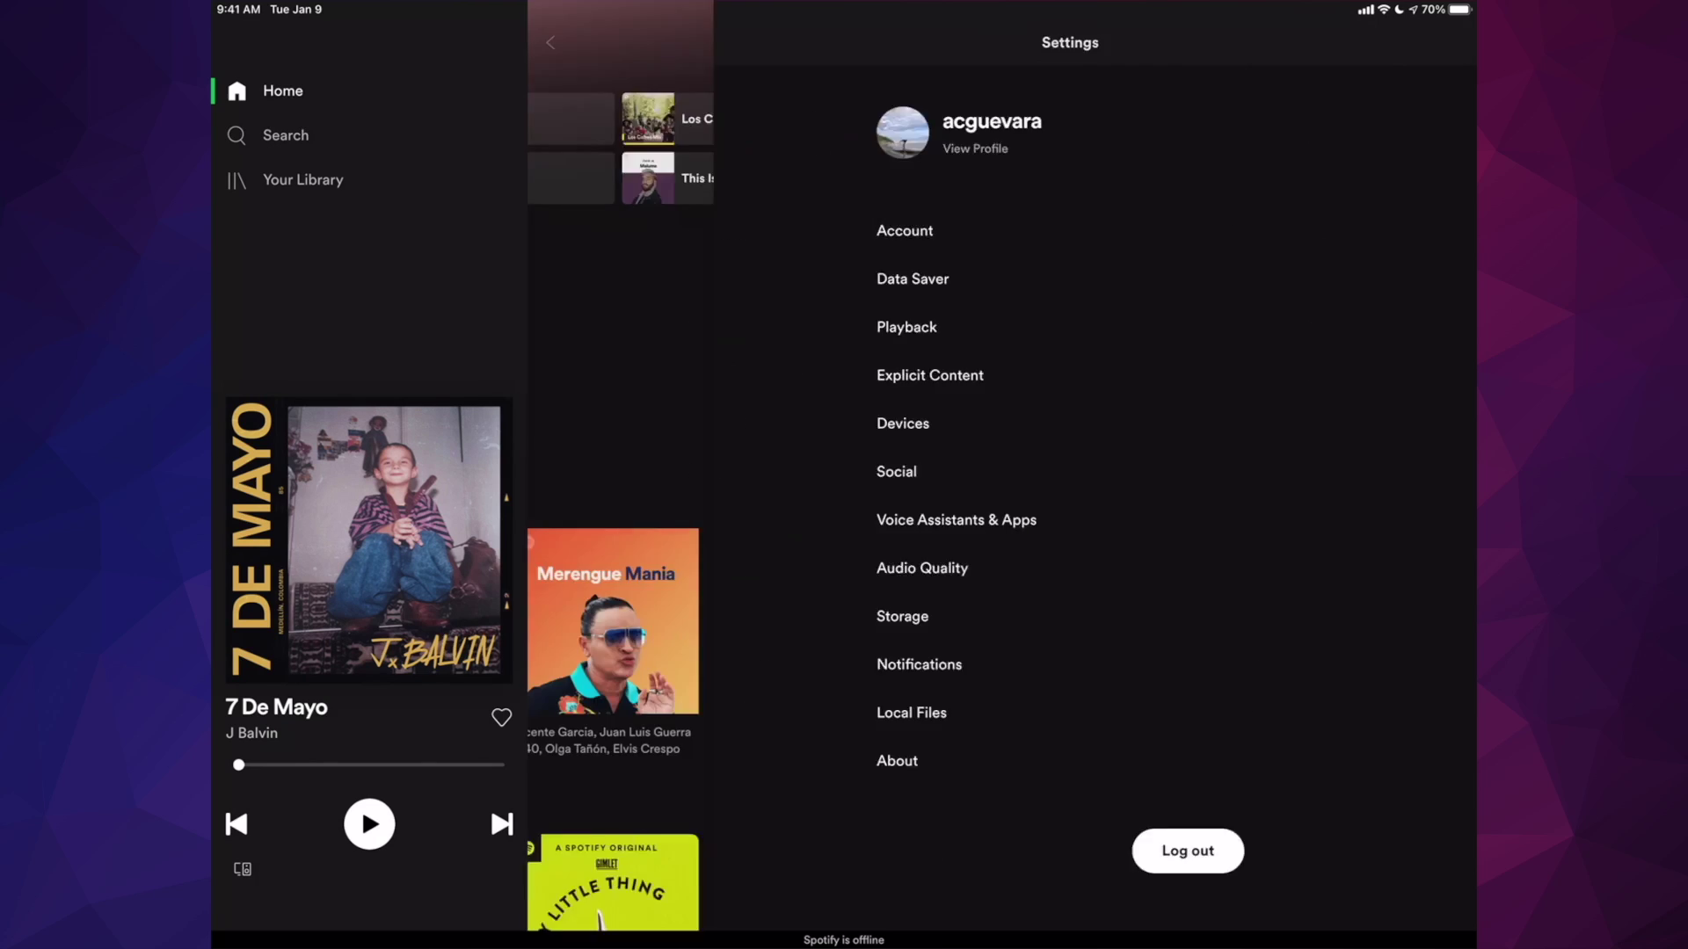